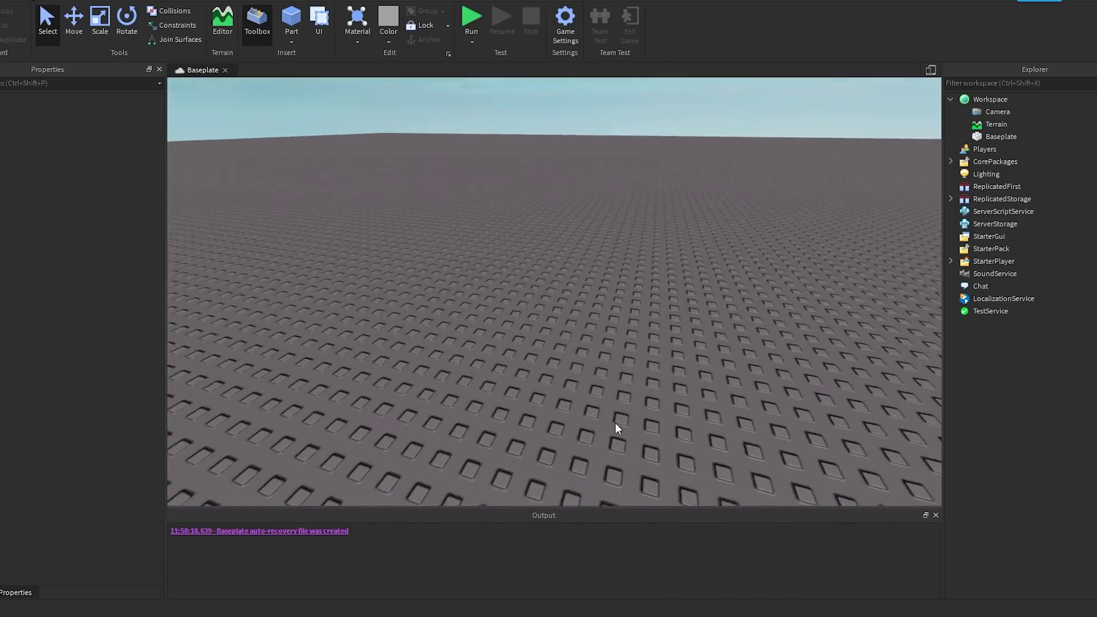
Step: Undo the last deletion to restore the three parts in the workspace
right_drag(616, 423, 621, 414)
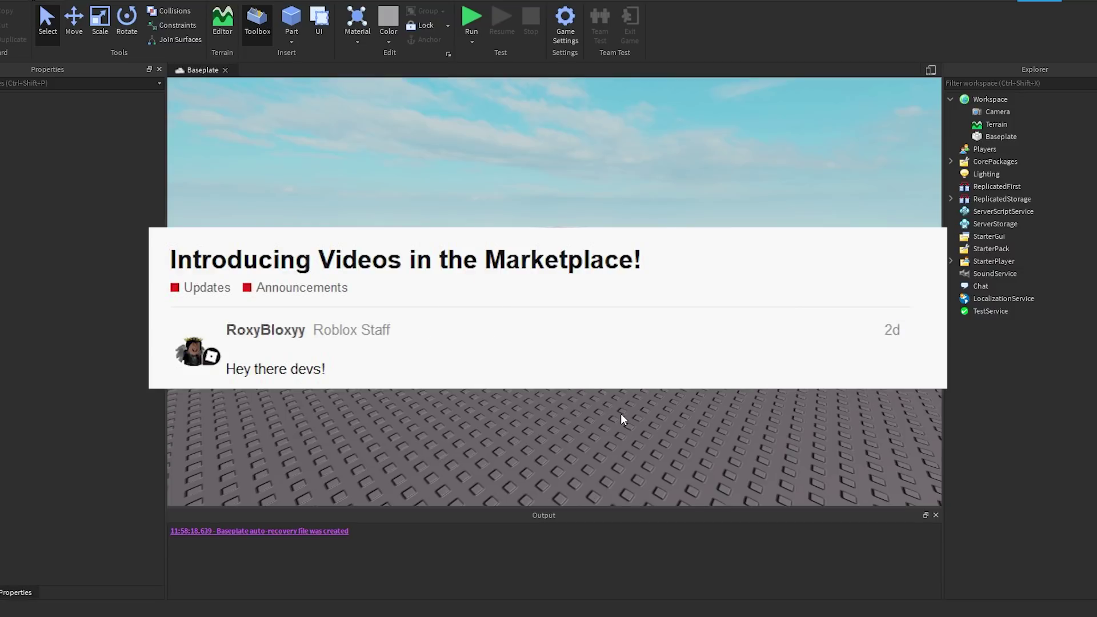
right_drag(621, 413, 626, 392)
key(ctrl+z)
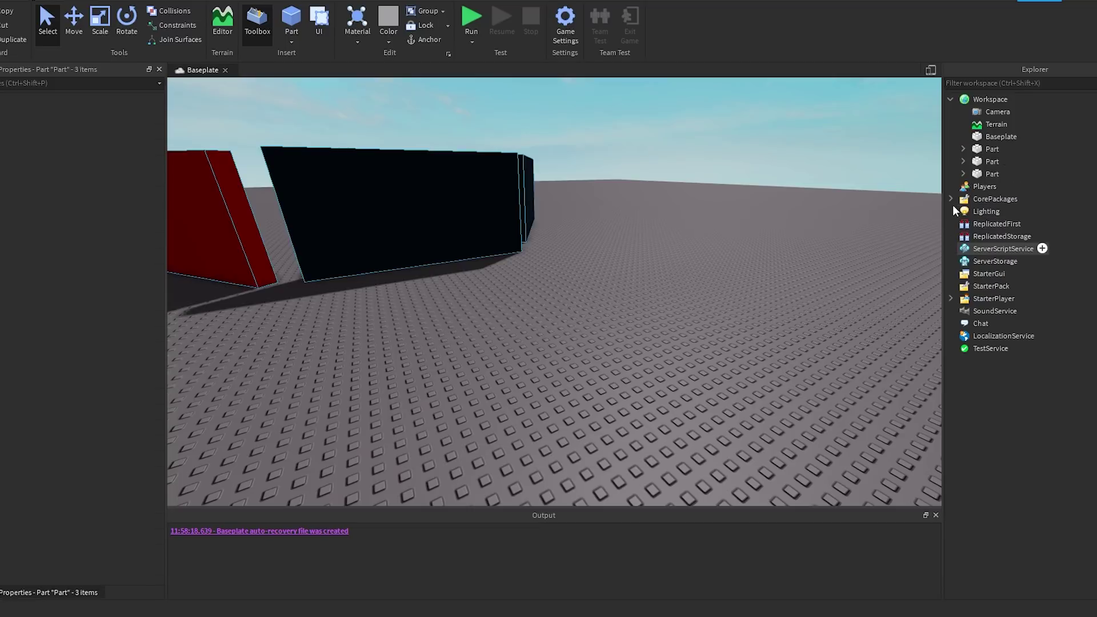
Step: Select two of the restored wall-like parts on the baseplate and delete them
click(733, 215)
right_drag(733, 215, 762, 225)
click(762, 225)
ctrl+click(529, 263)
right_drag(539, 255, 539, 255)
key(Delete)
right_drag(569, 150, 568, 150)
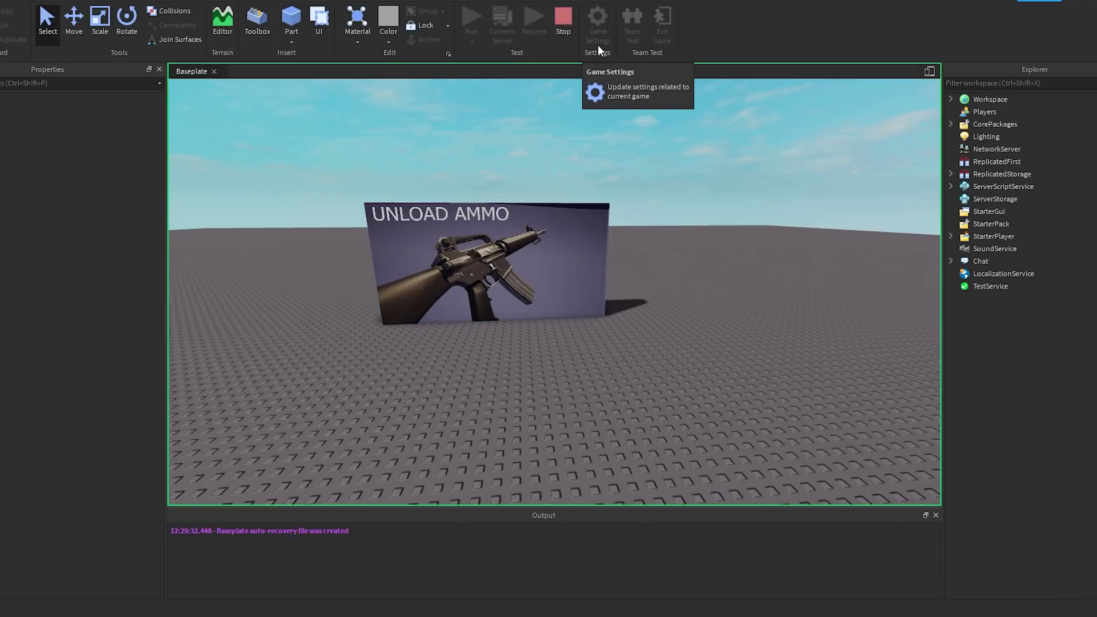
Step: Move closer to the rifle video playing on the part in the running test and stop the test
right_drag(737, 189, 737, 189)
key(w)
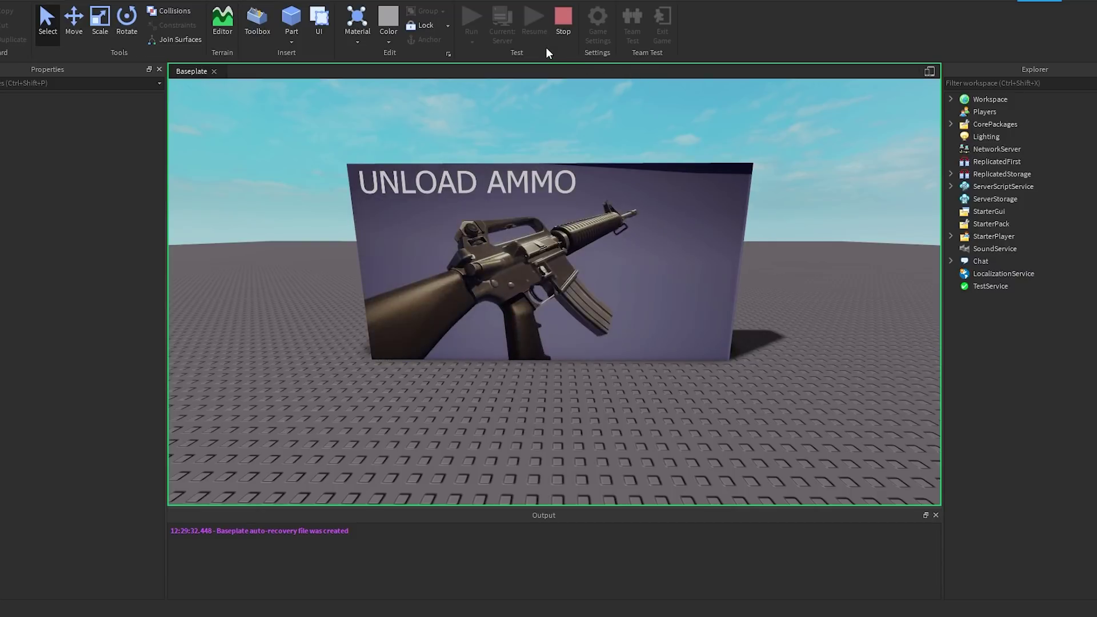
click(562, 17)
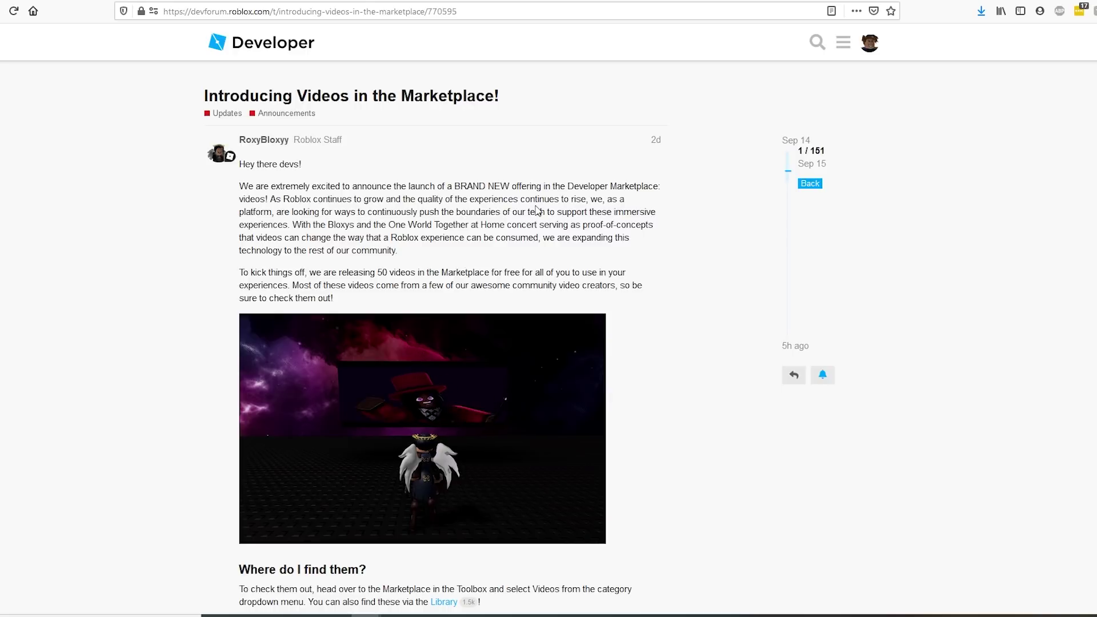
Step: Read the Developer Forum post "Introducing Videos in the Marketplace!", including where to find videos, how to use them and what is coming next
drag(681, 147, 672, 142)
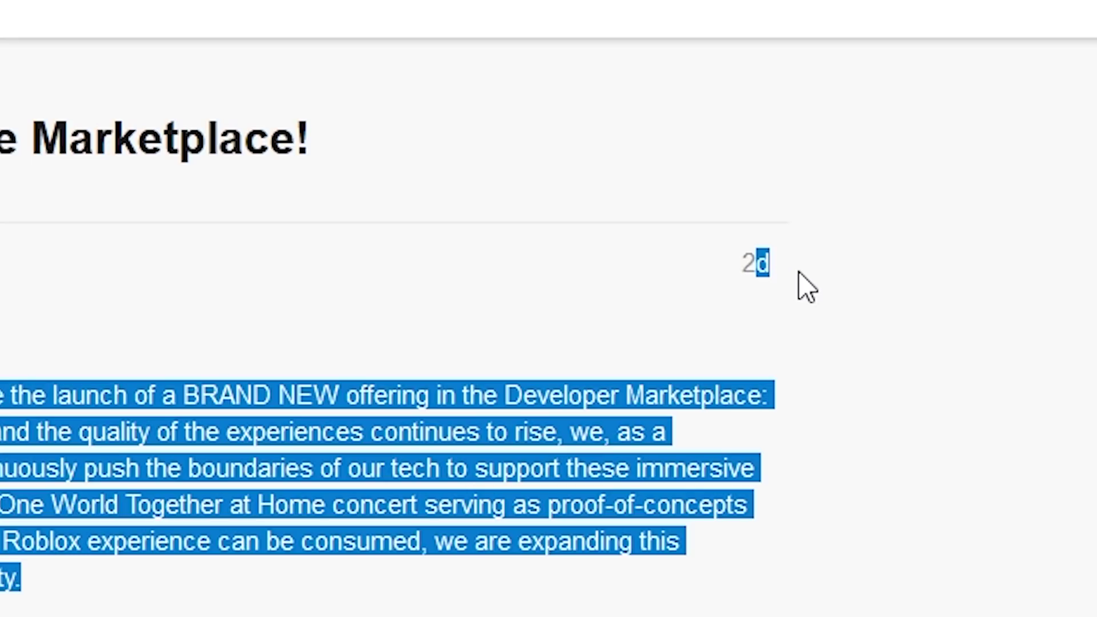
click(672, 142)
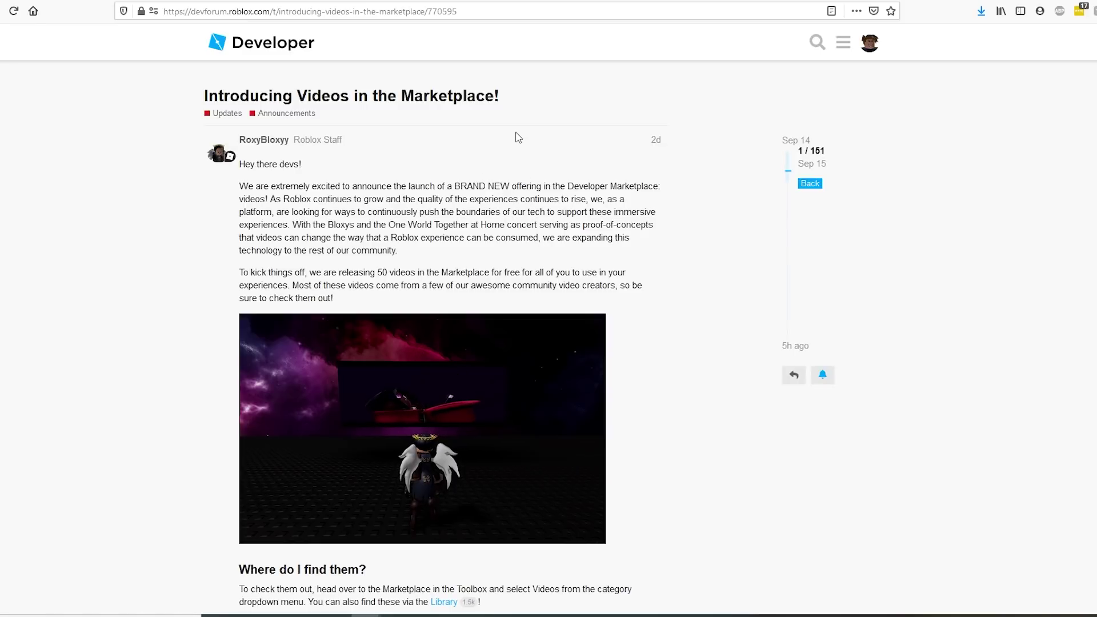
scroll(264, 226, down, 2)
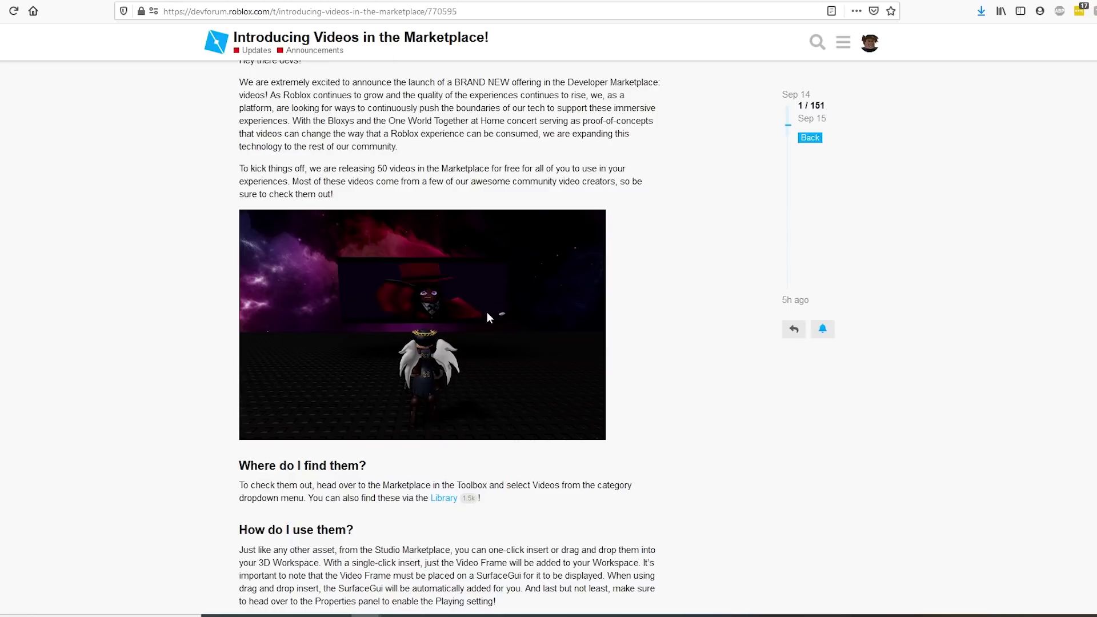
click(546, 182)
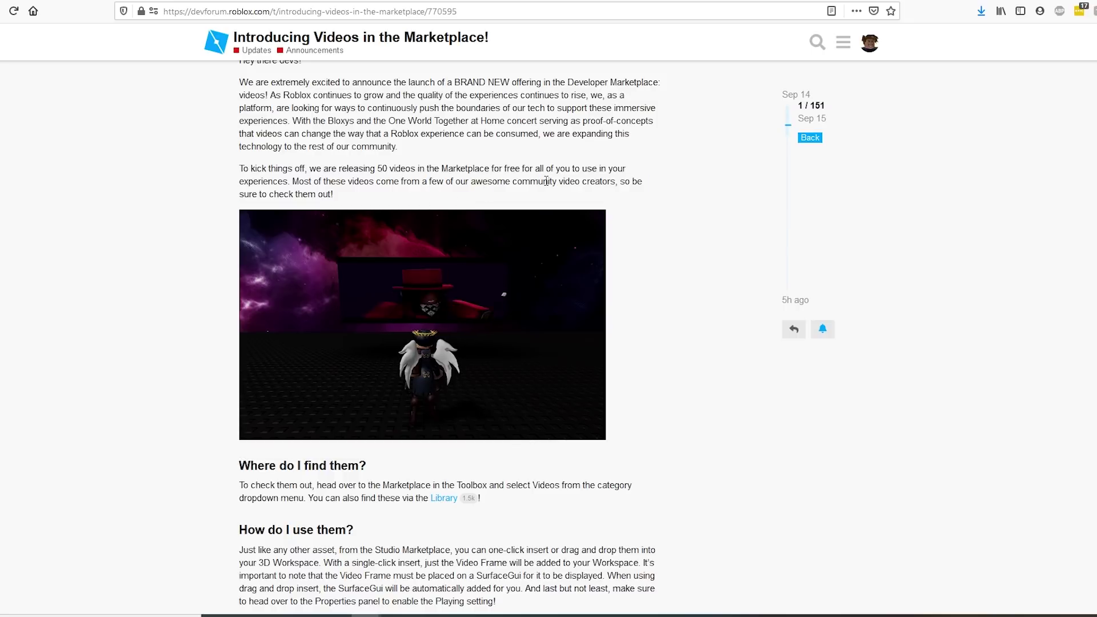
scroll(565, 440, down, 3)
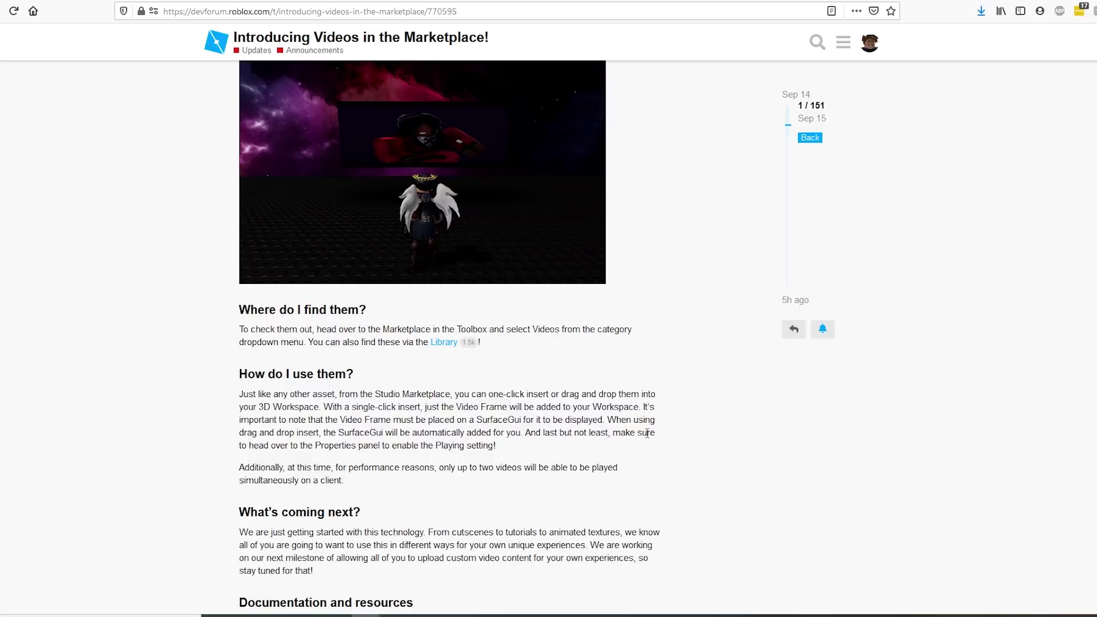
scroll(740, 460, up, 5)
scroll(658, 423, down, 7)
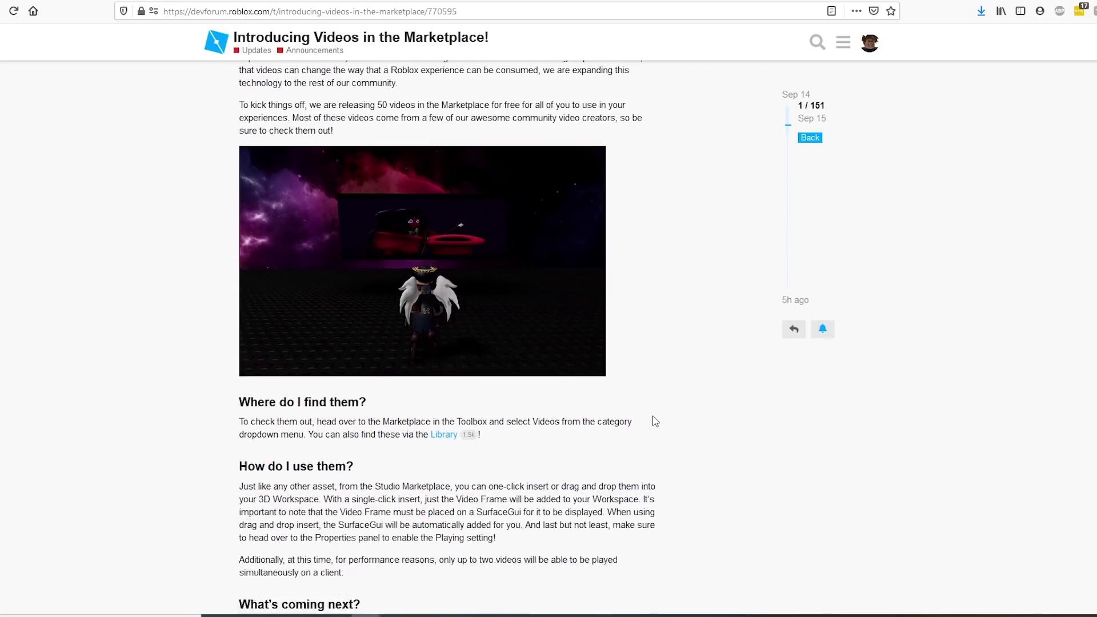
scroll(616, 446, up, 7)
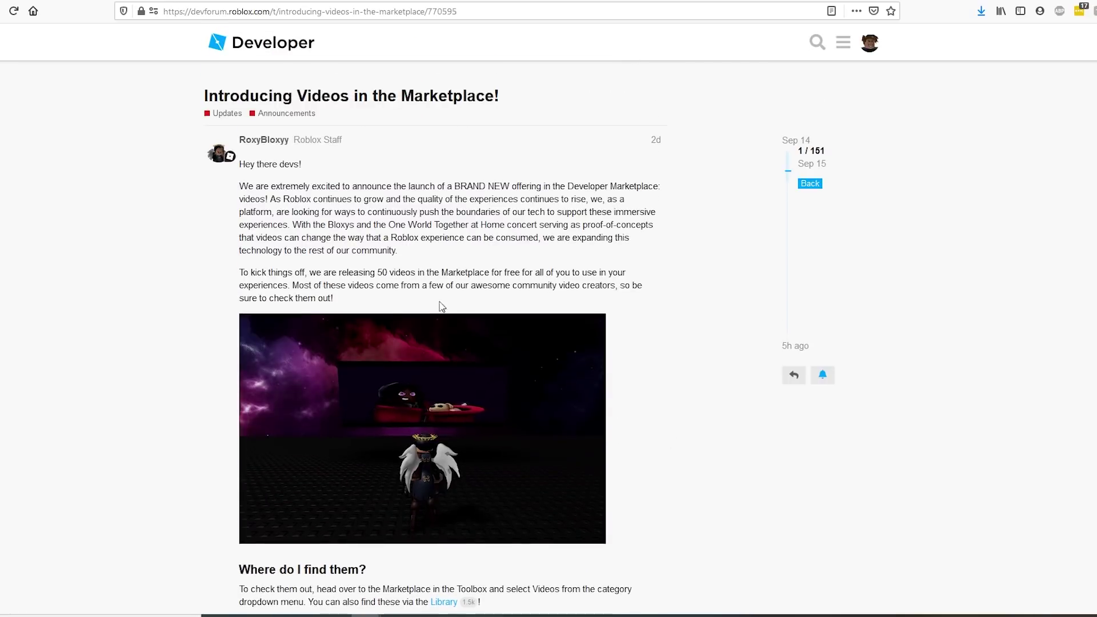
scroll(441, 307, down, 7)
scroll(302, 495, up, 6)
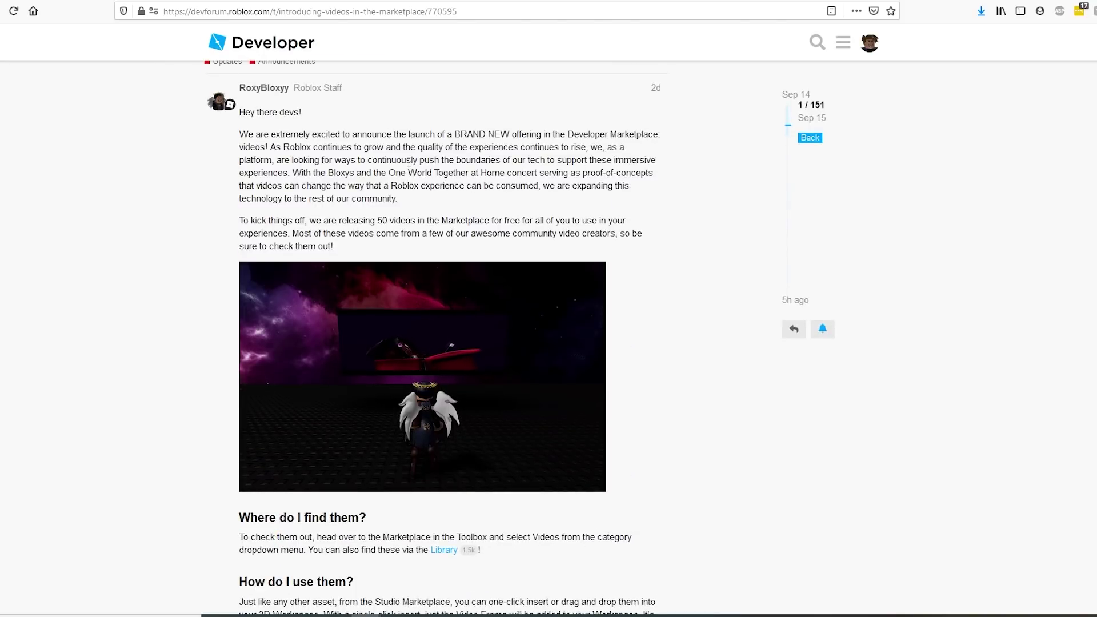
scroll(632, 309, down, 3)
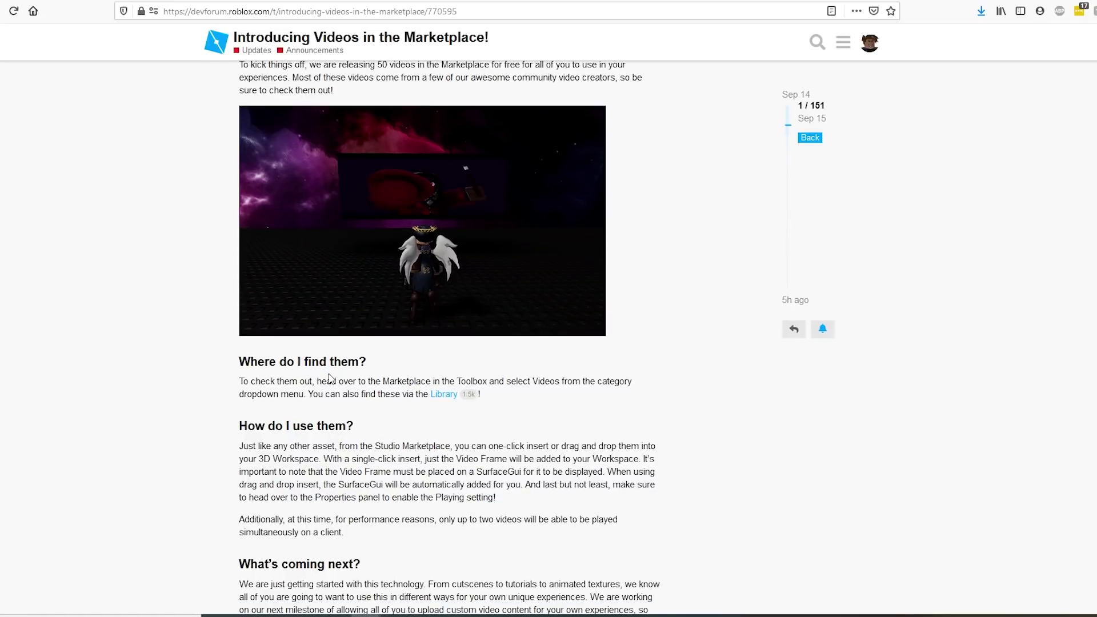
scroll(389, 469, down, 1)
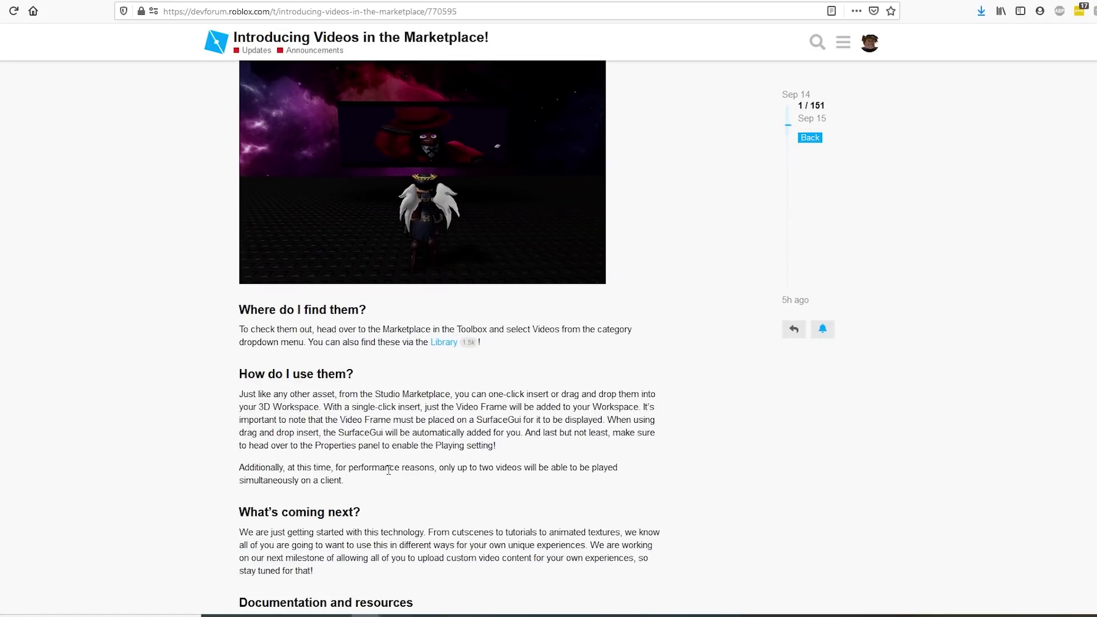
drag(593, 546, 625, 545)
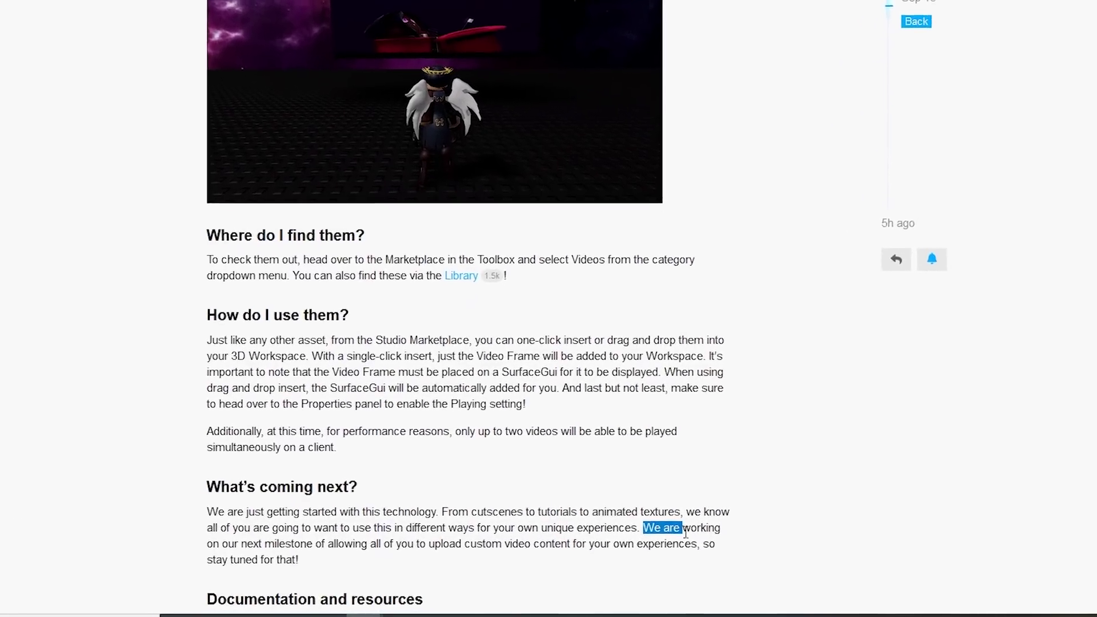
scroll(686, 534, down, 3)
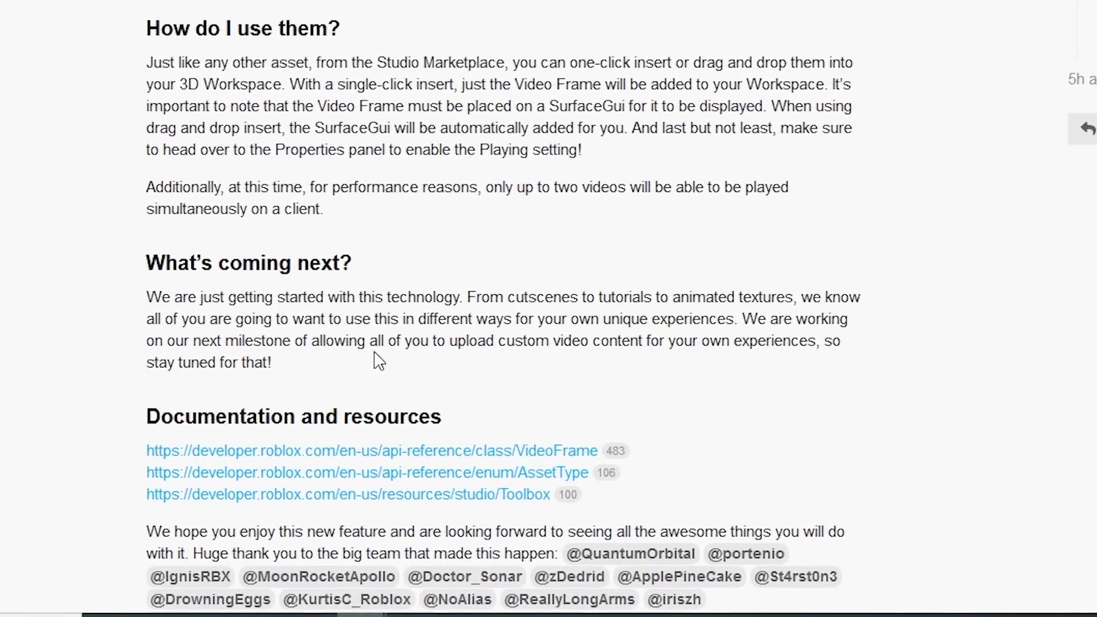
drag(498, 342, 728, 356)
click(665, 344)
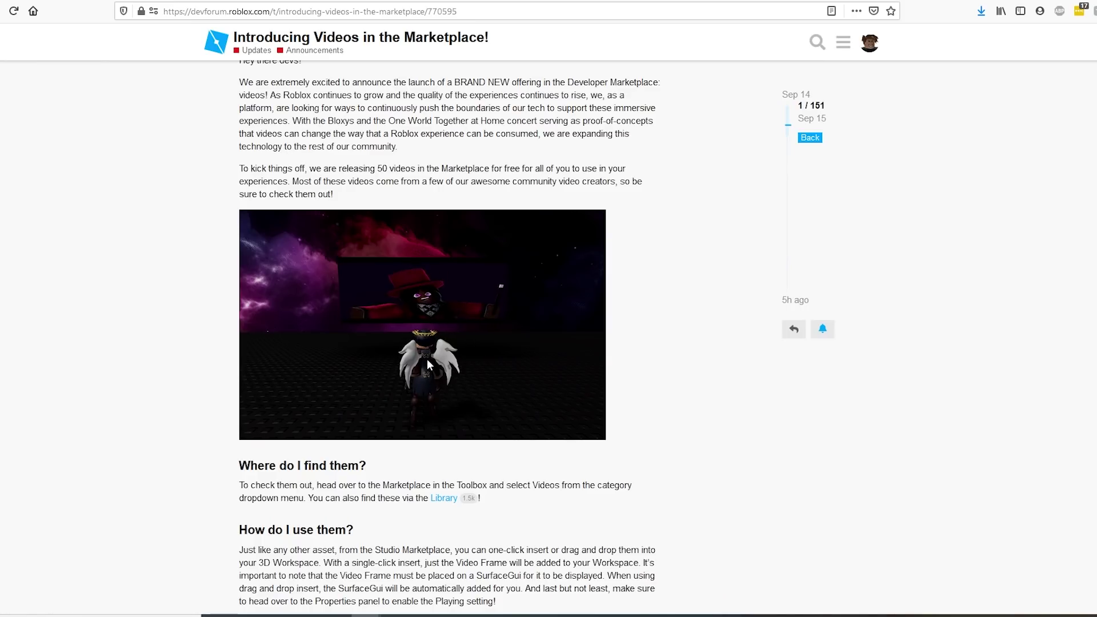
Step: Open the Video category of the Library on the Roblox Develop page
click(317, 9)
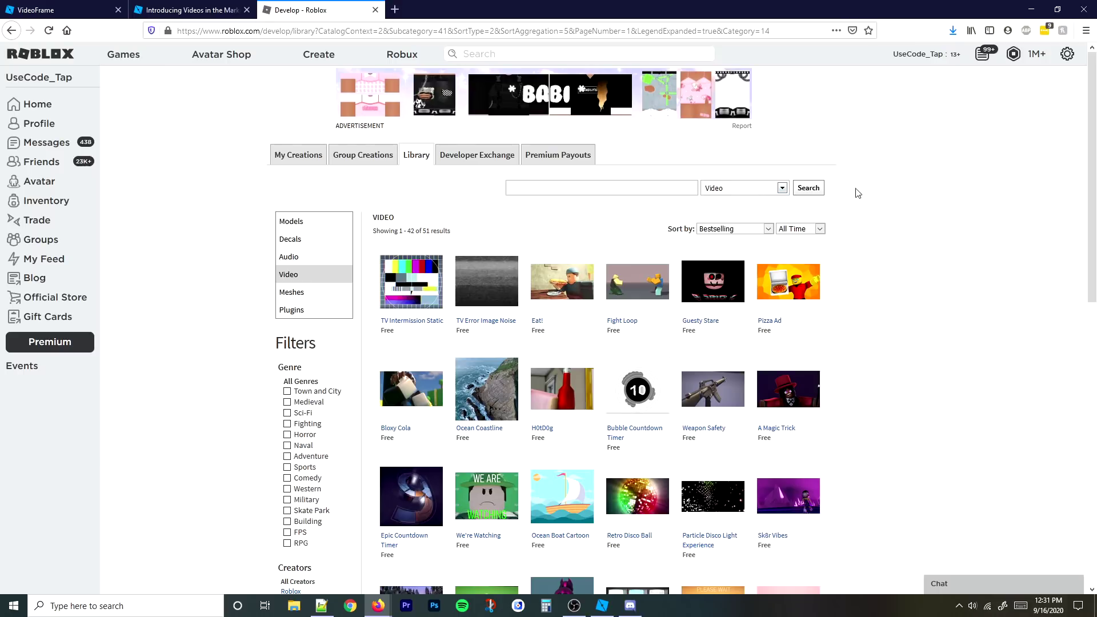
scroll(858, 193, down, 3)
scroll(108, 71, up, 3)
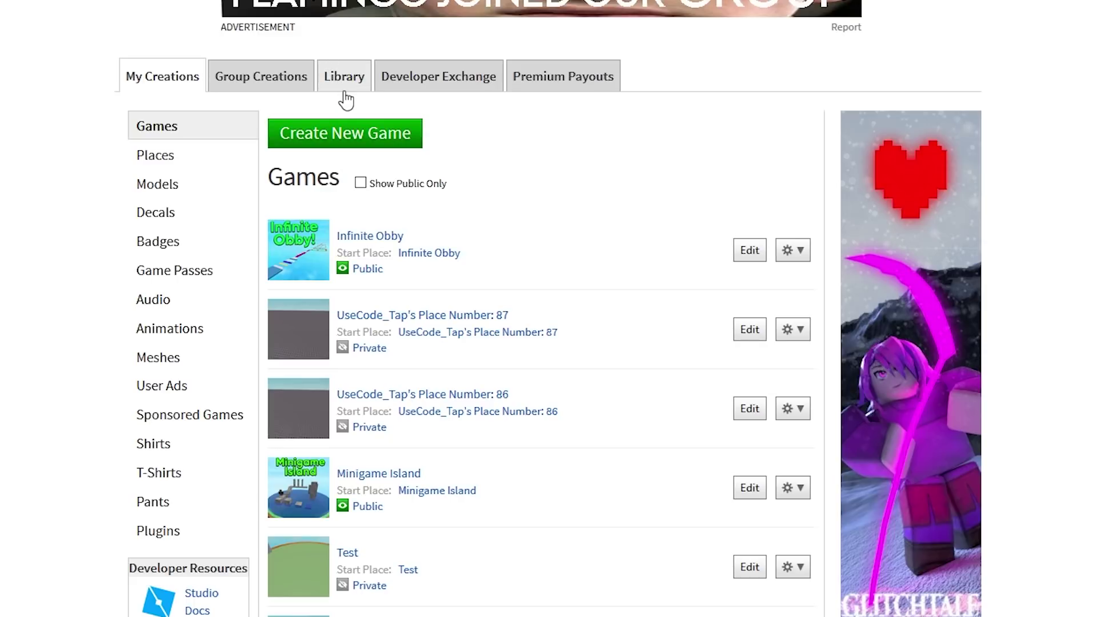
click(346, 97)
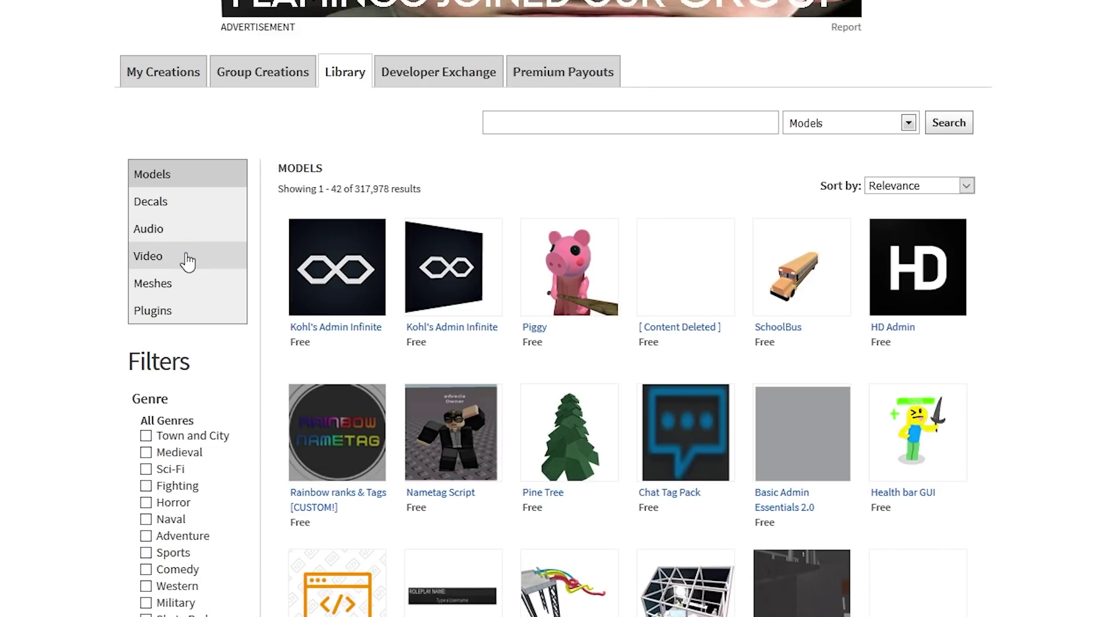
click(187, 262)
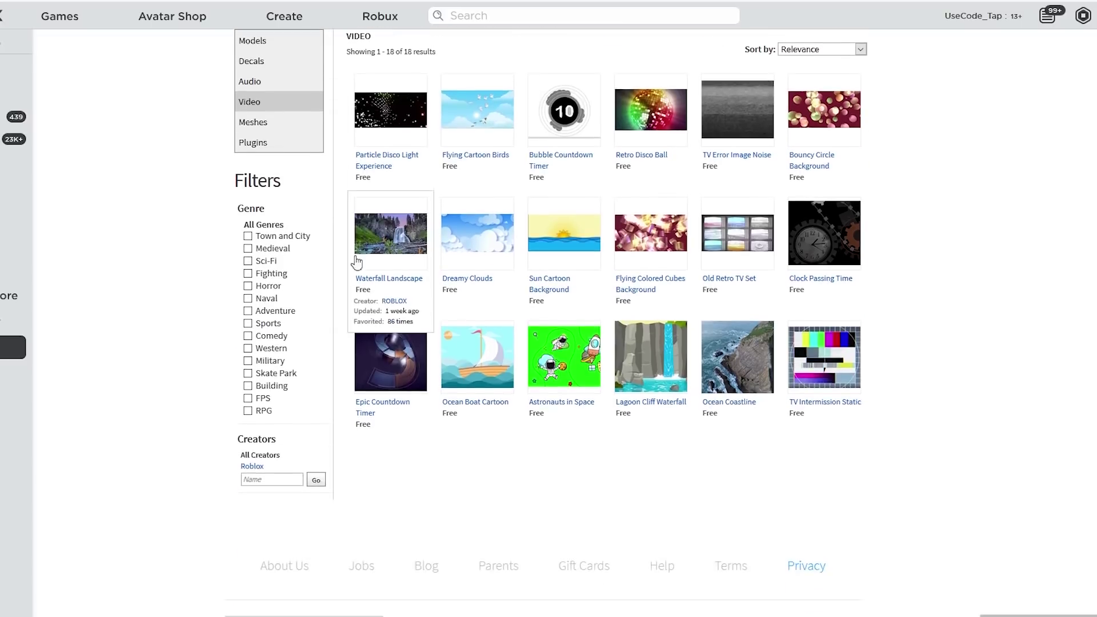
Step: Browse the listed library videos and sort them by Bestselling
scroll(357, 263, up, 3)
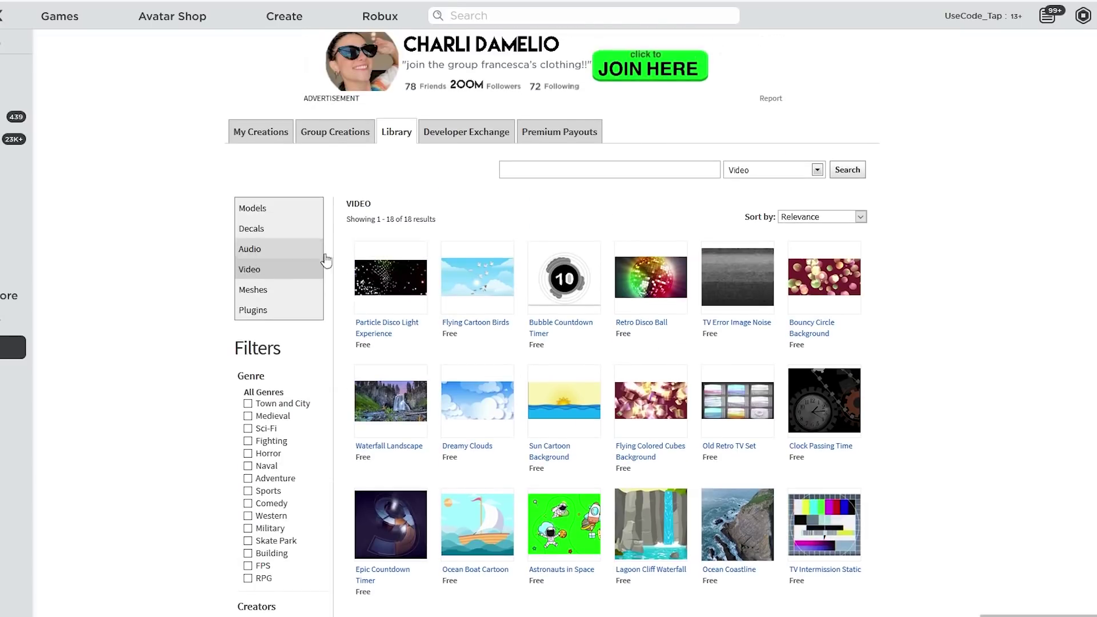
scroll(658, 321, down, 3)
scroll(724, 320, up, 1)
scroll(723, 319, up, 2)
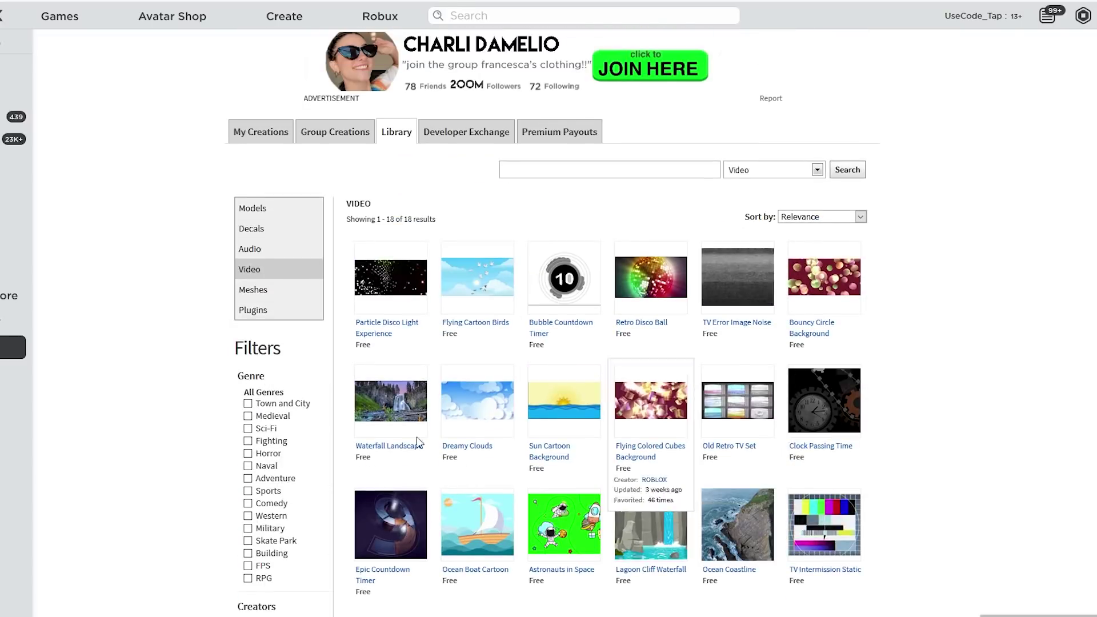
scroll(652, 395, down, 3)
scroll(738, 343, up, 3)
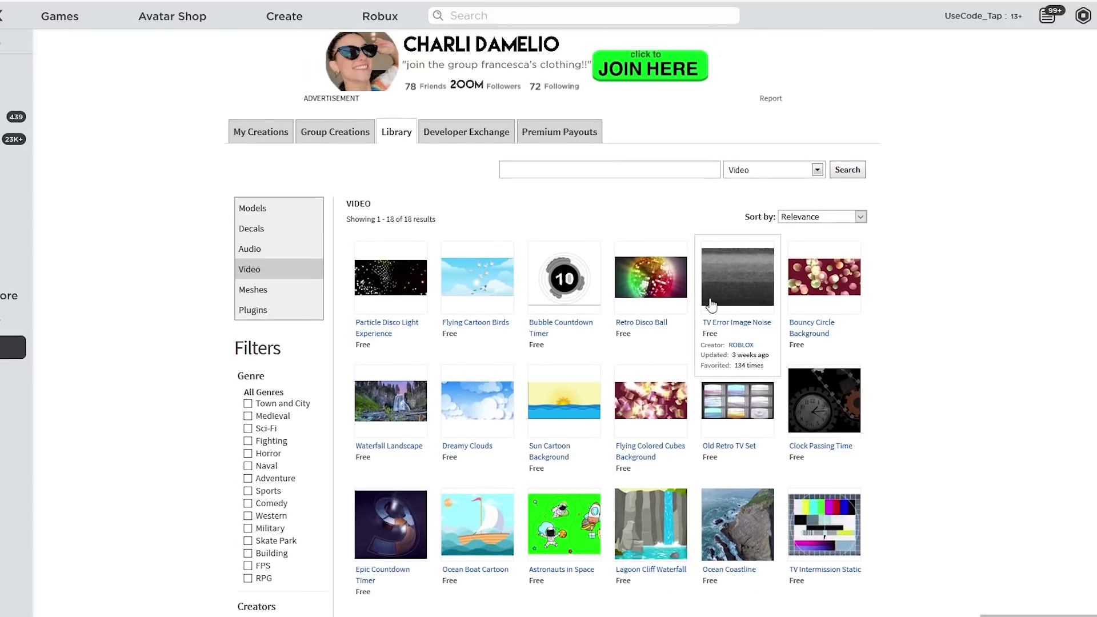
click(774, 171)
click(812, 228)
click(840, 217)
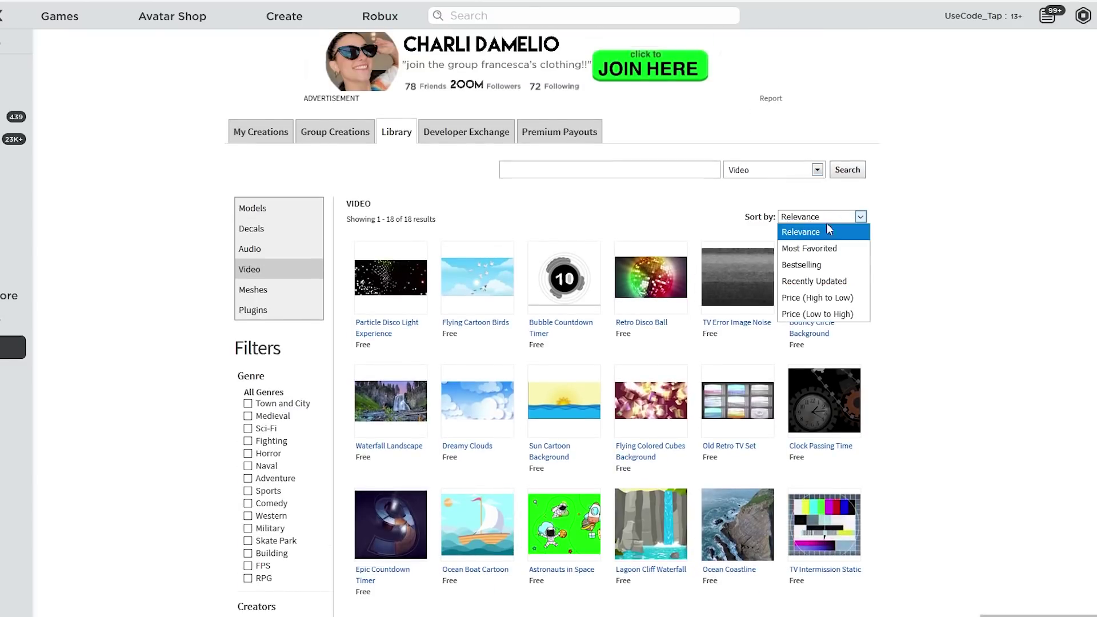
click(803, 262)
Step: Get the free videos Fight Loop and Weapon Safety from the library
scroll(674, 472, down, 10)
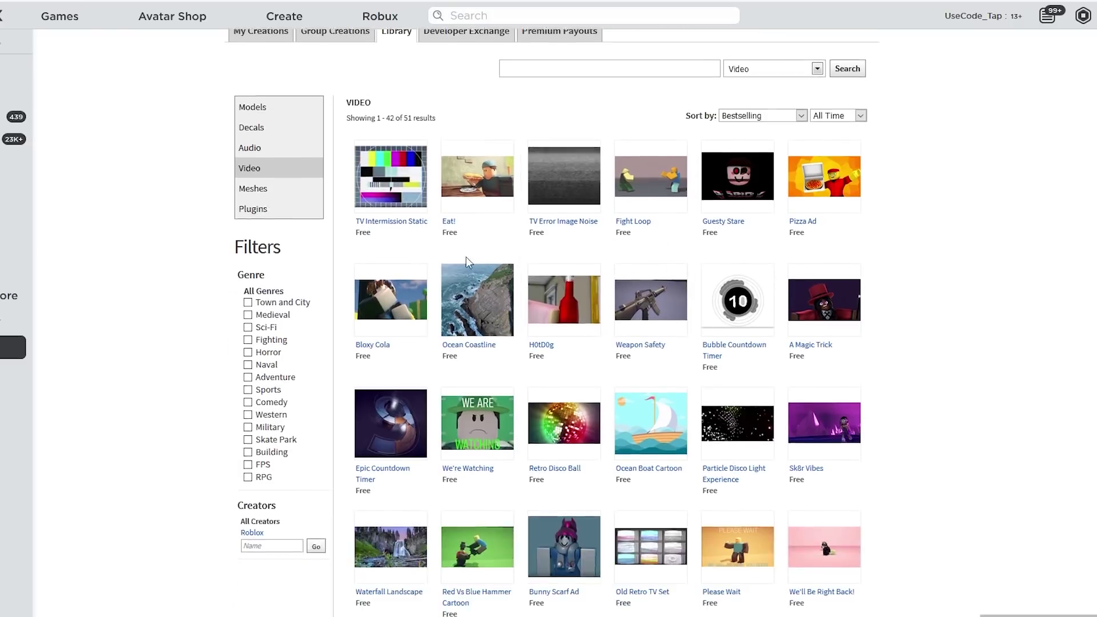
scroll(674, 471, up, 10)
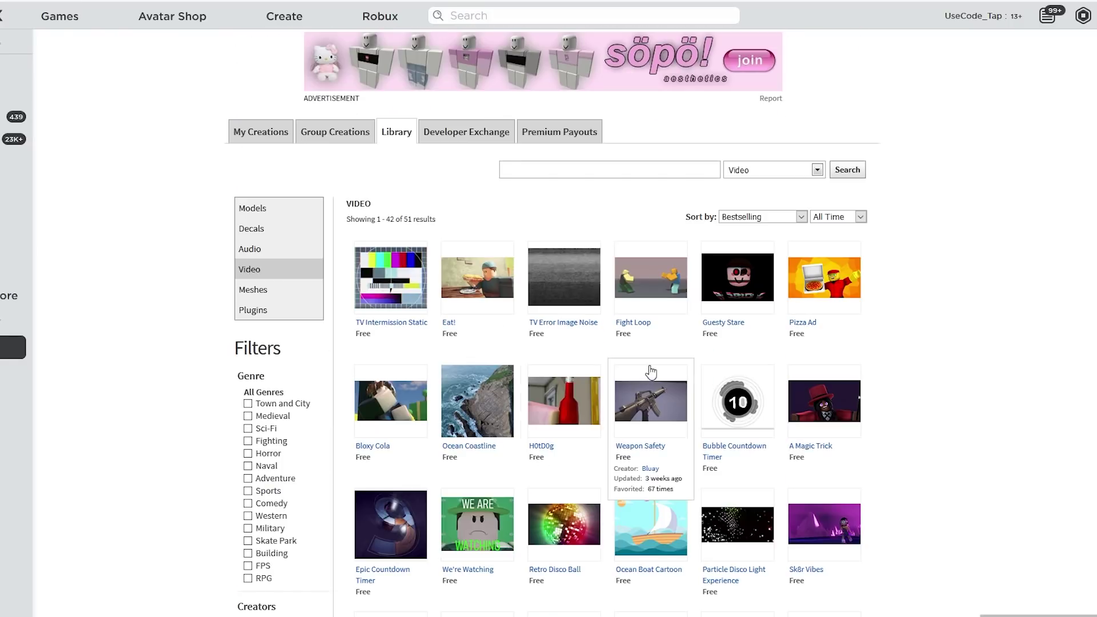
scroll(885, 255, down, 2)
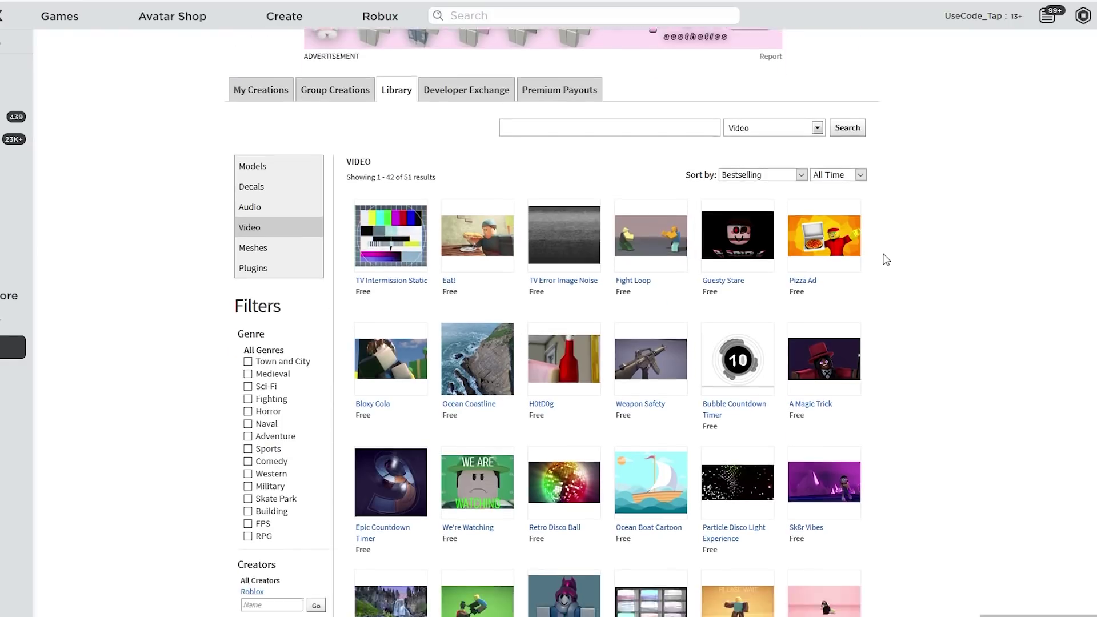
scroll(645, 320, down, 1)
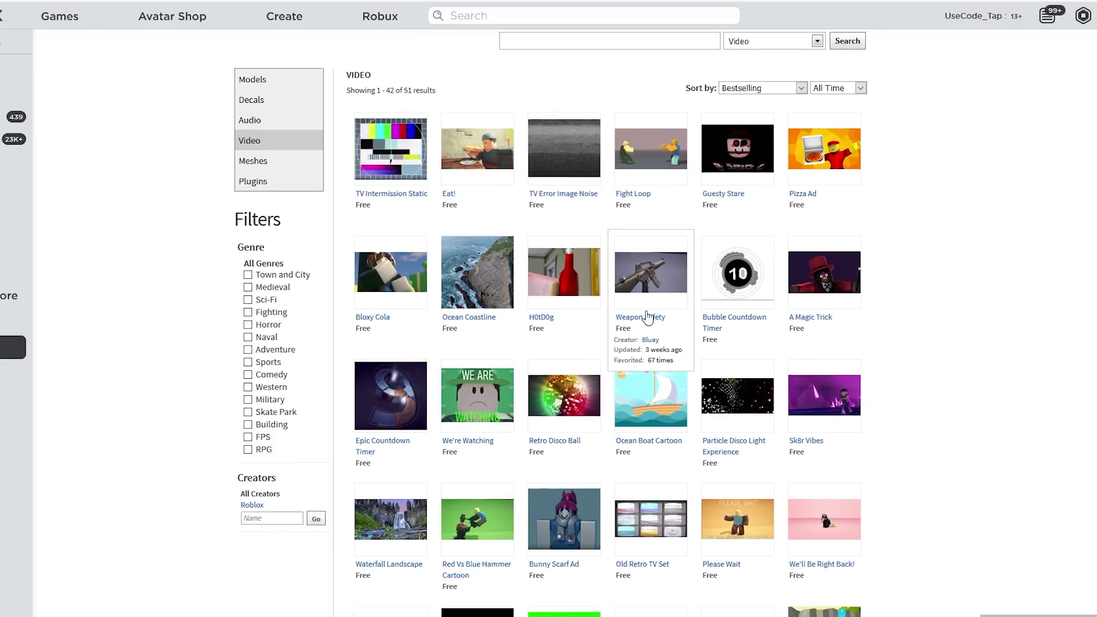
scroll(554, 82, up, 3)
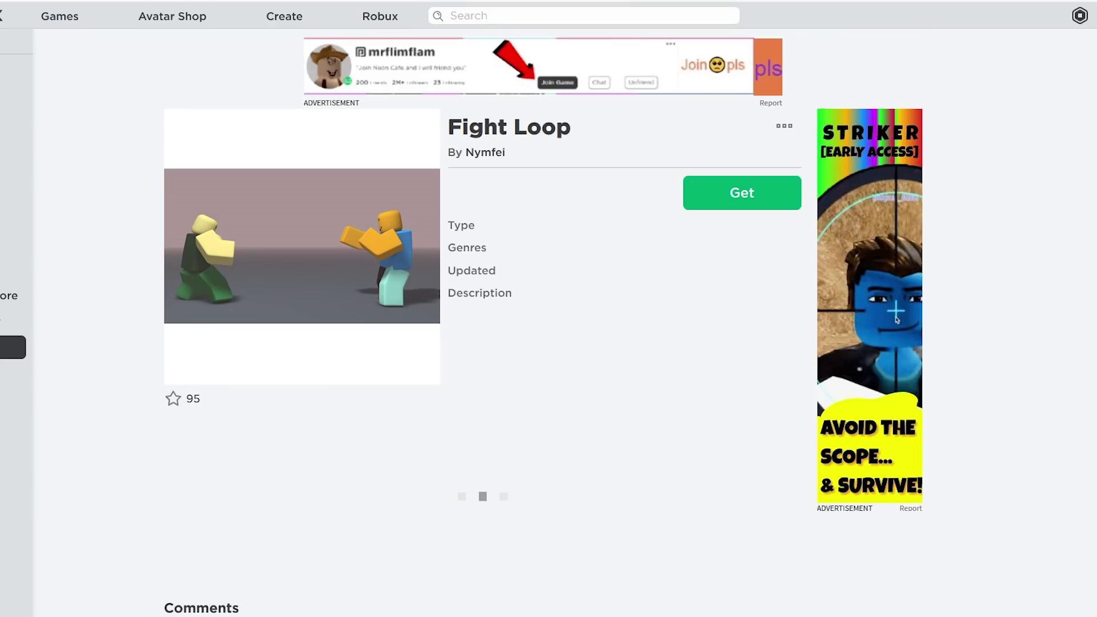
click(742, 192)
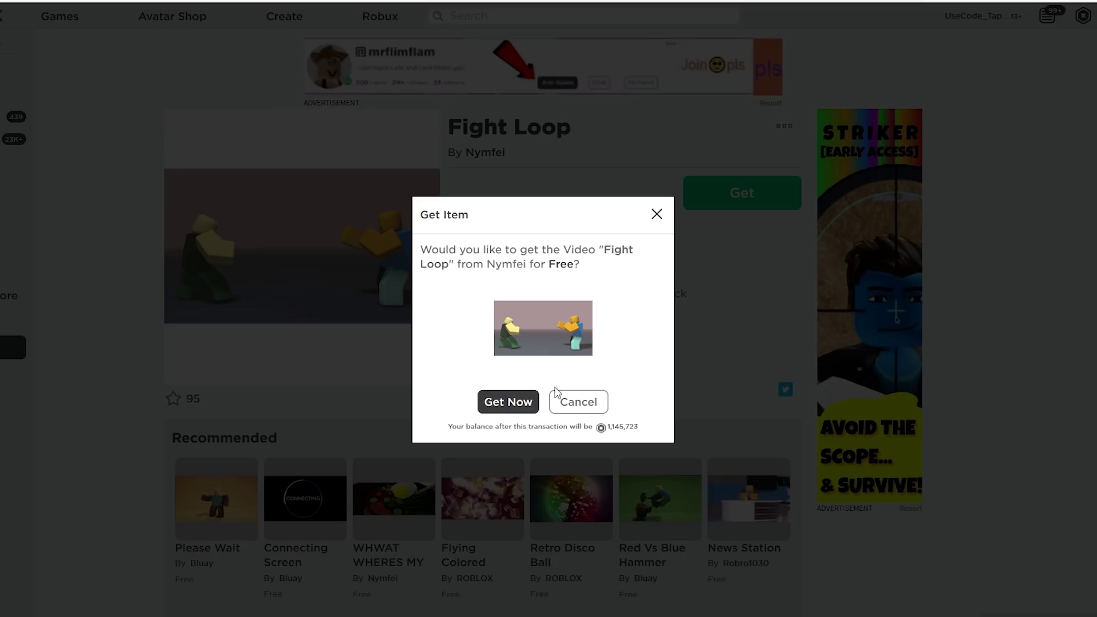
click(508, 403)
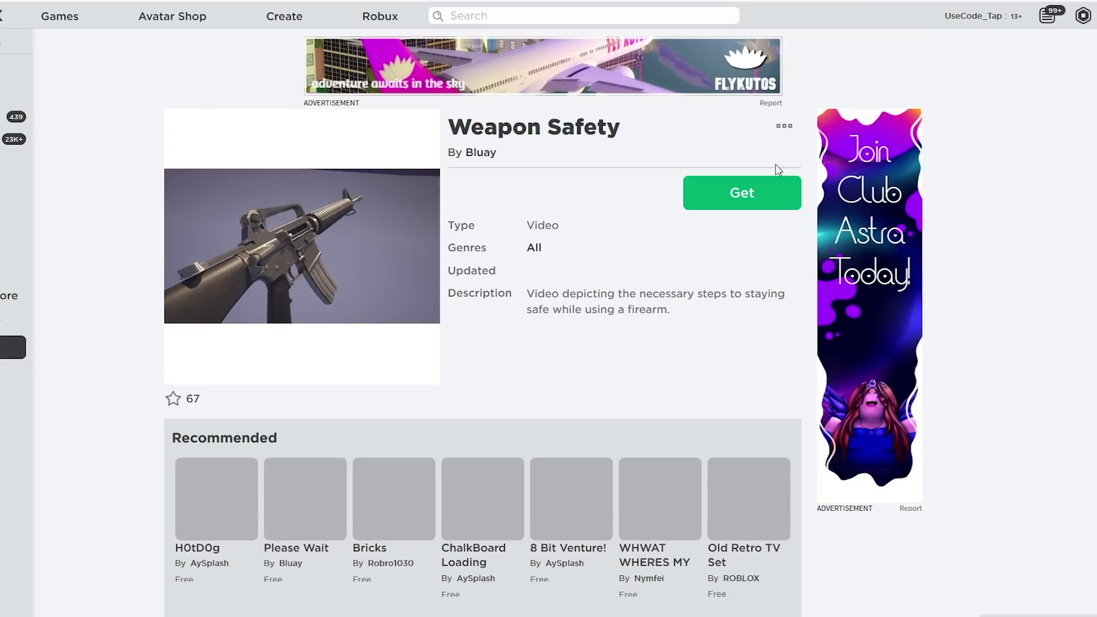
click(743, 193)
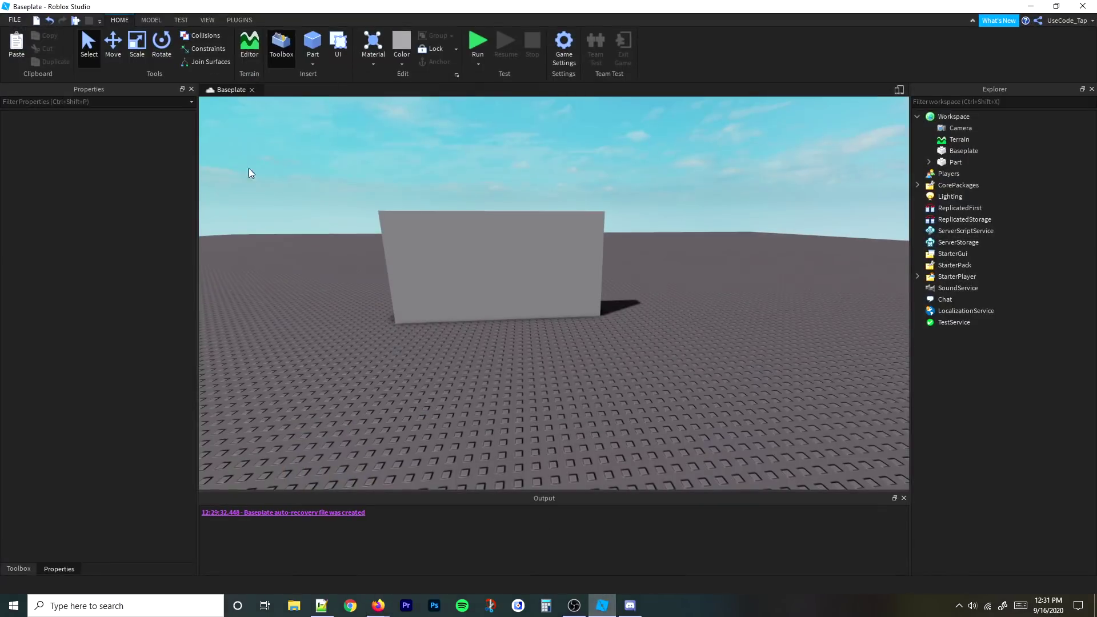
Step: Switch to Roblox Studio and close the open Baseplate place
click(252, 90)
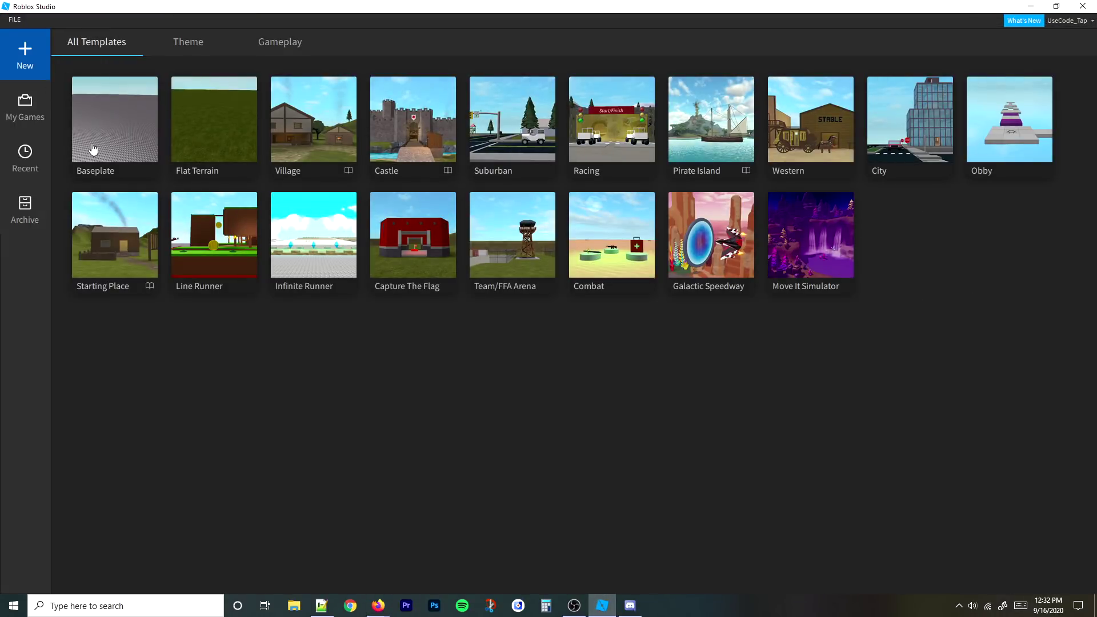
Step: Create a new place from the Baseplate template and insert a block part
click(96, 142)
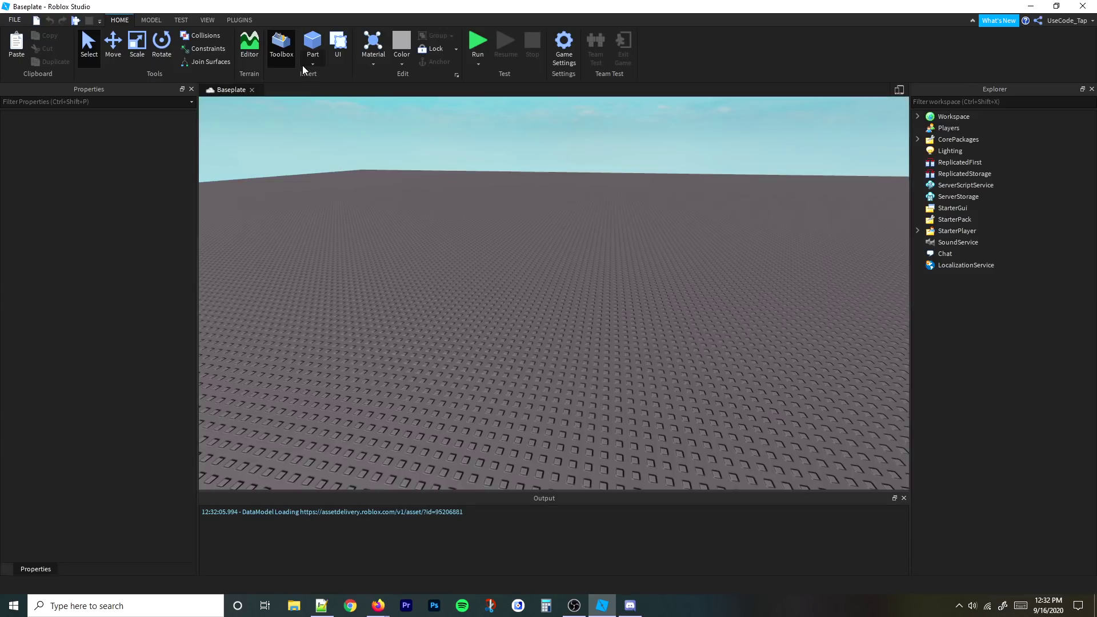
click(313, 43)
click(640, 298)
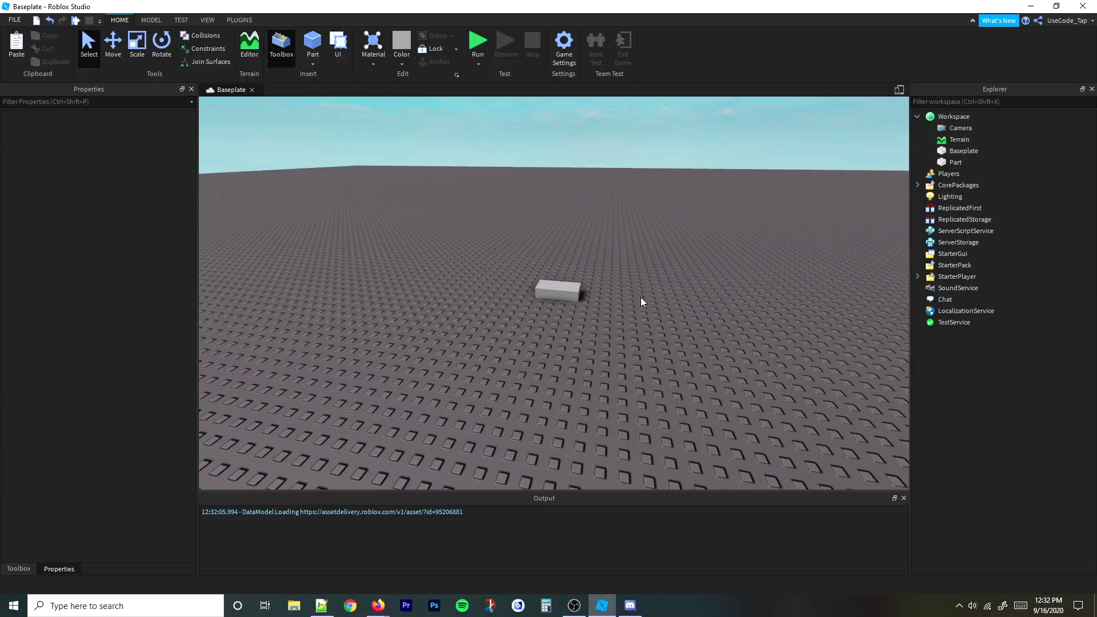
Step: Scale the block part into an upright wall about 36 × 17 × 2 studs
click(574, 290)
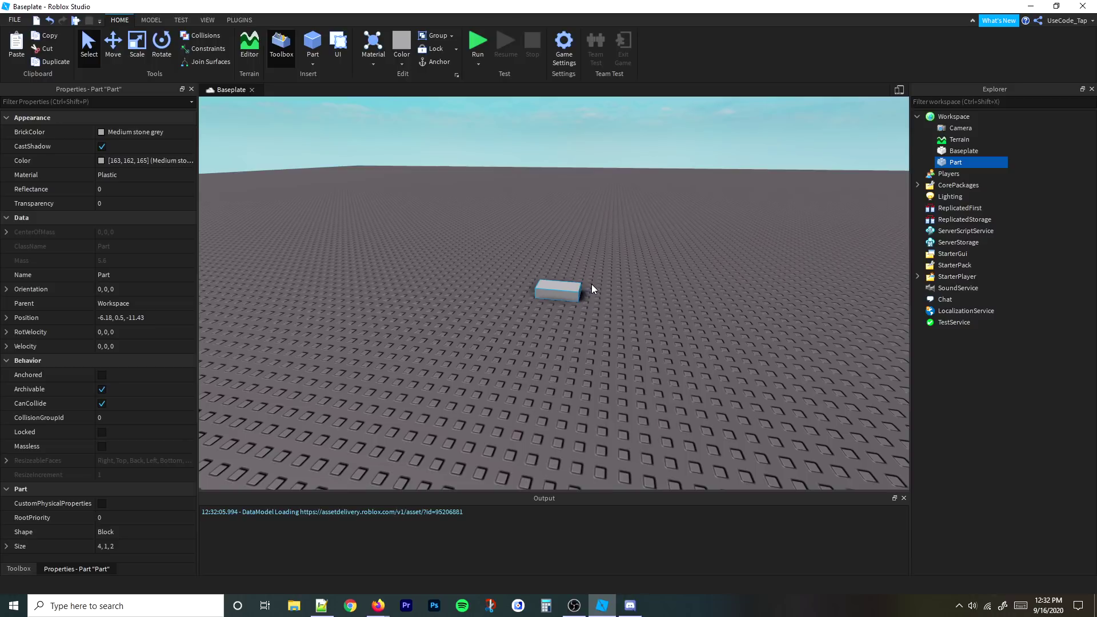
key(ctrl+3)
drag(598, 294, 731, 303)
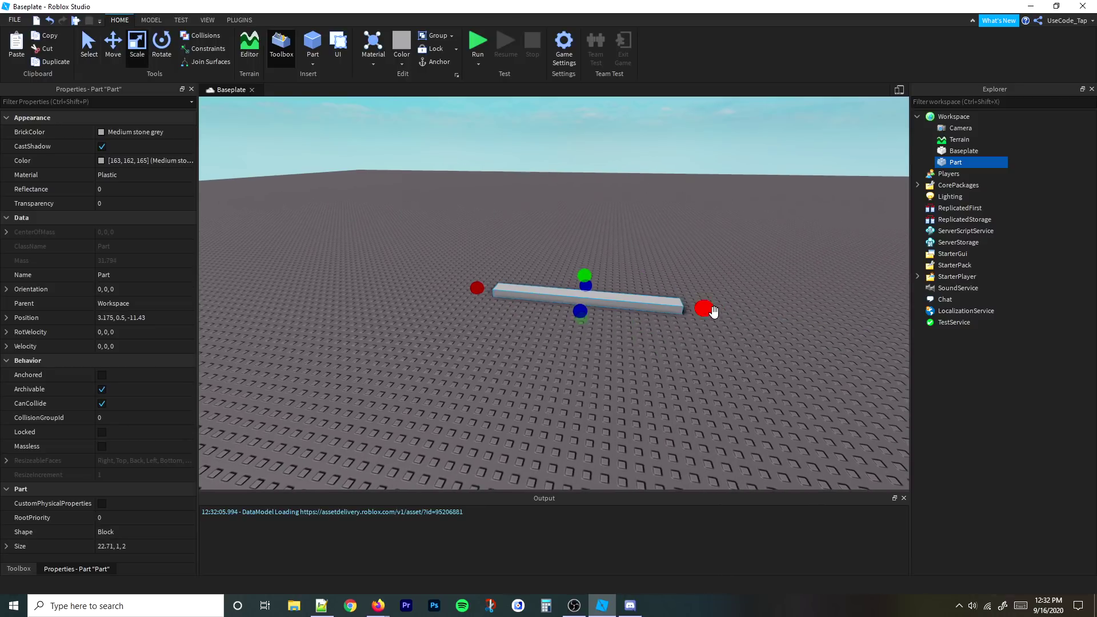
drag(713, 313, 791, 316)
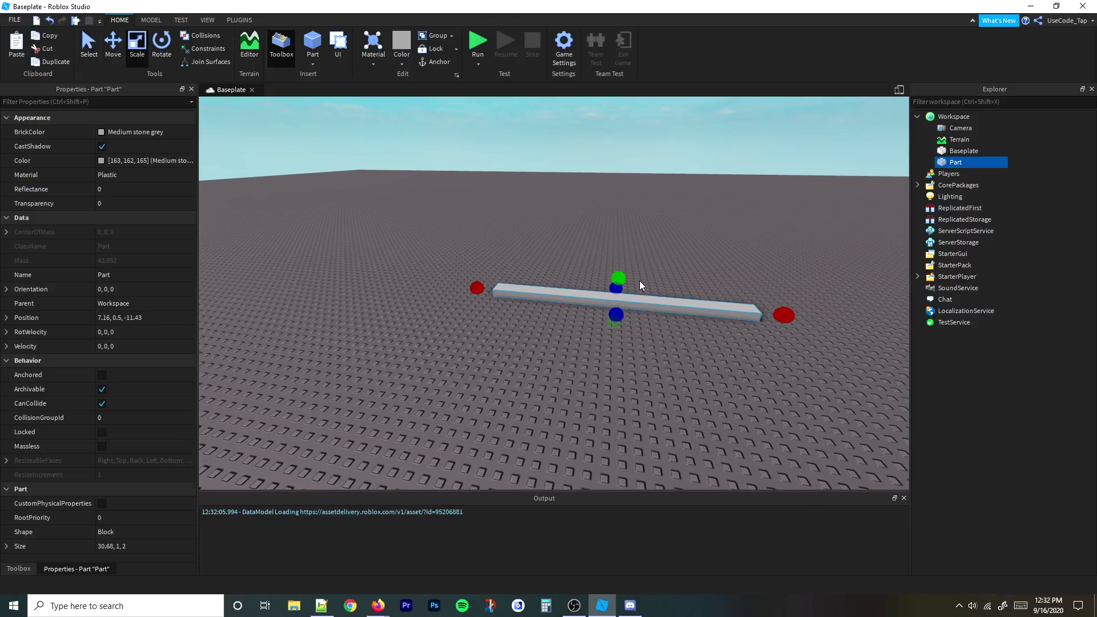
scroll(632, 216, down, 2)
drag(623, 279, 613, 175)
scroll(635, 146, down, 2)
drag(725, 261, 764, 262)
click(774, 237)
scroll(754, 229, up, 4)
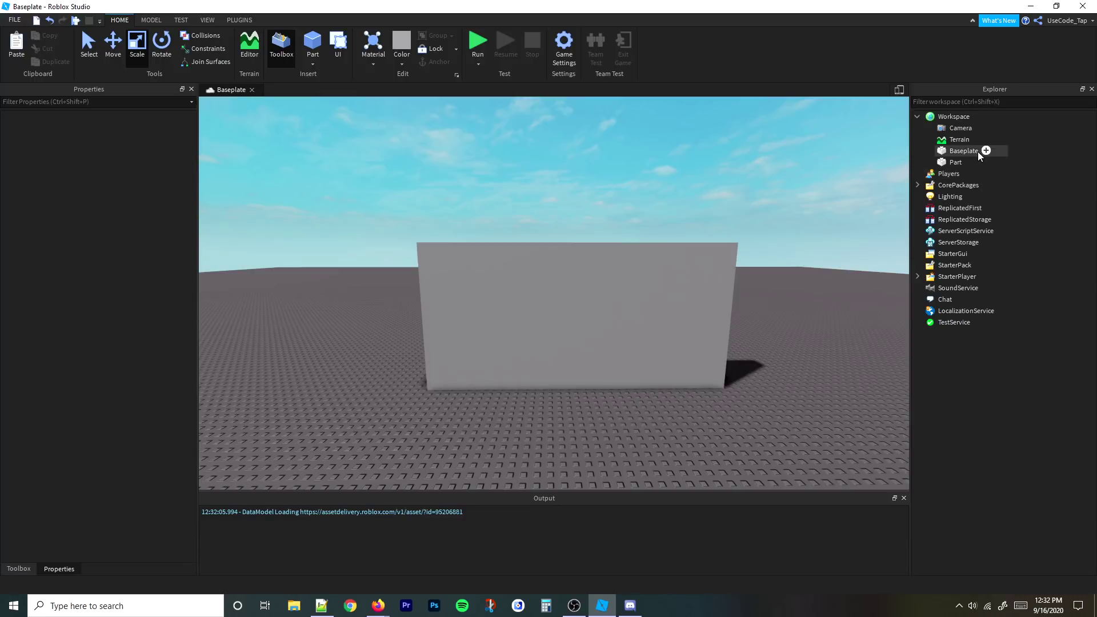
click(955, 162)
click(970, 163)
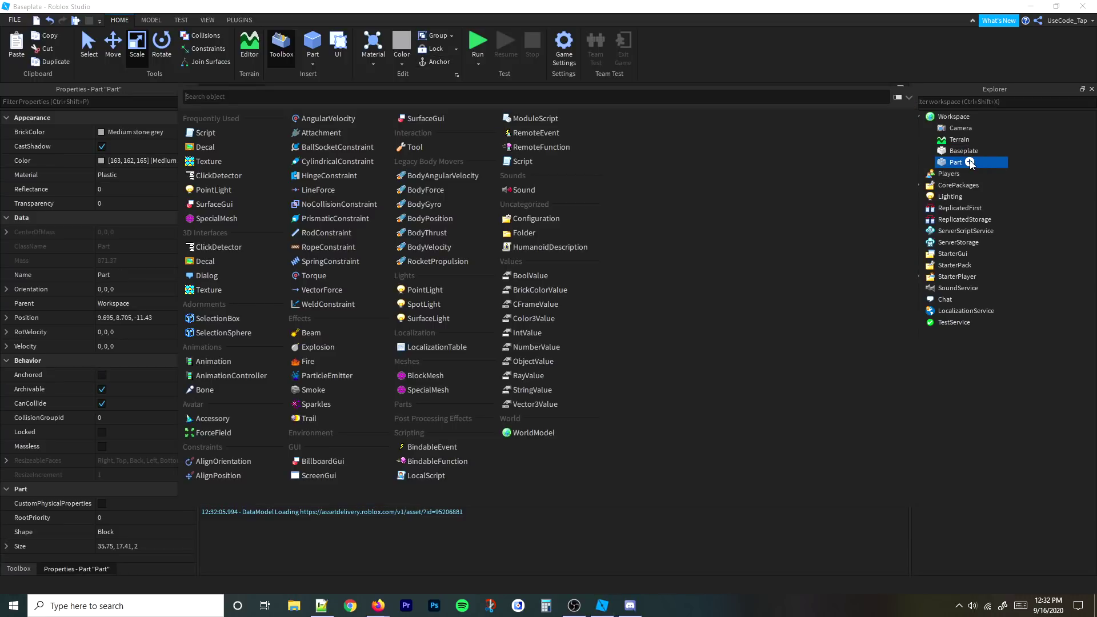
click(947, 164)
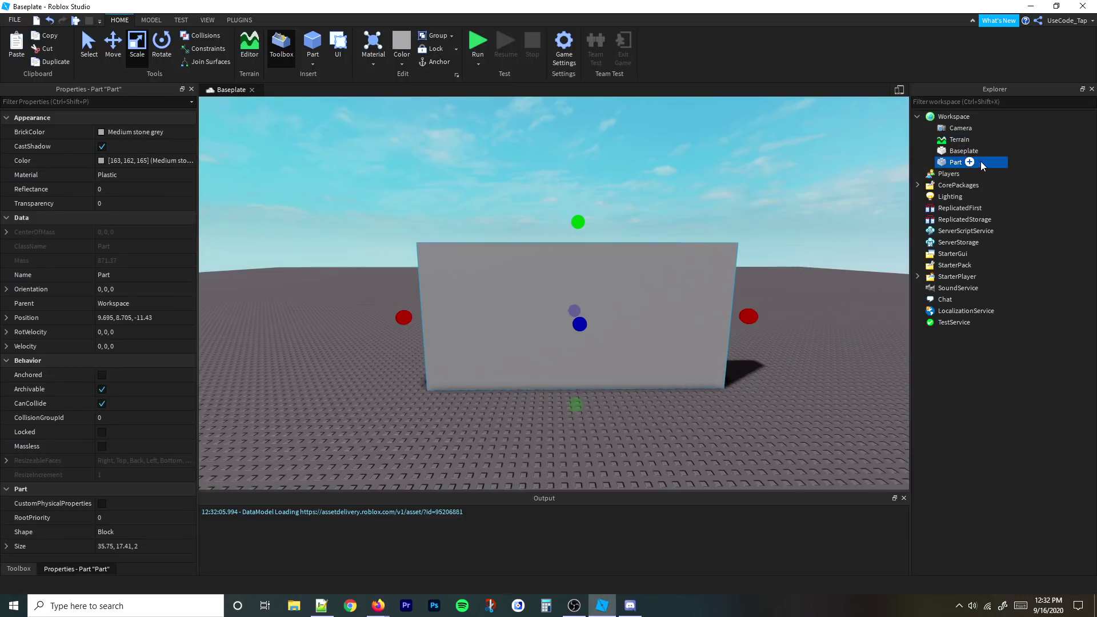
Step: Hide the Explorer window and show it again
click(181, 20)
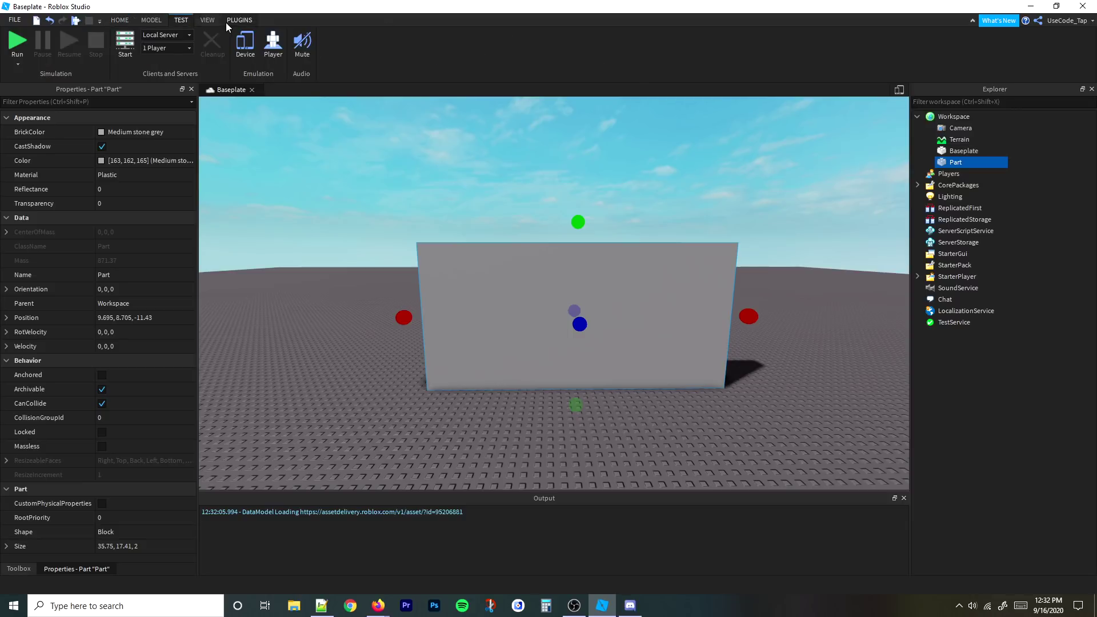
click(208, 20)
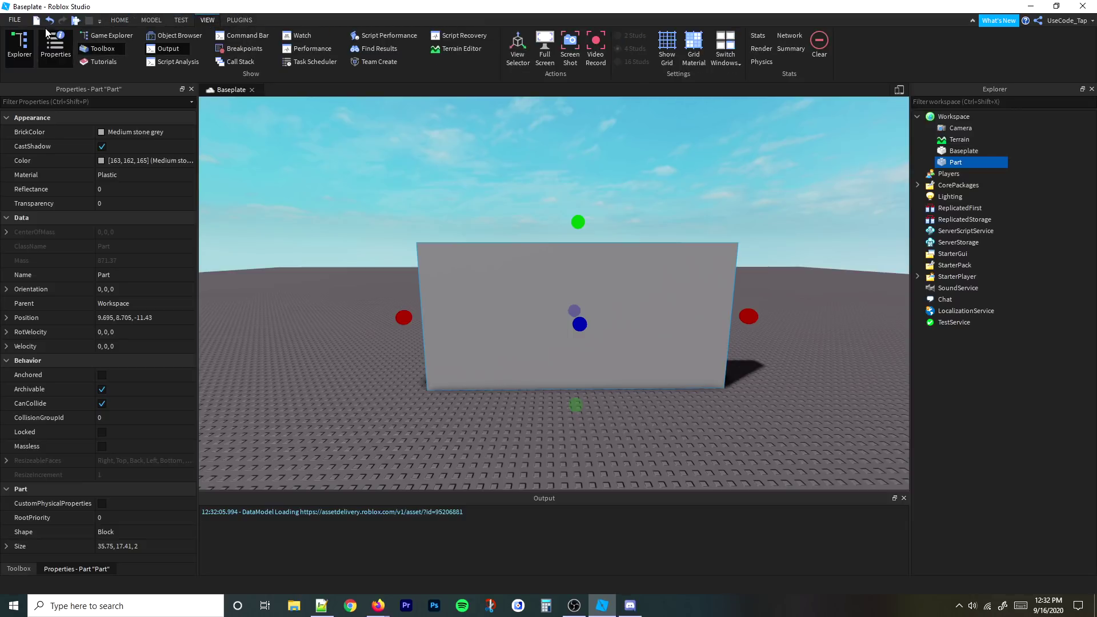
click(100, 48)
click(19, 46)
click(47, 53)
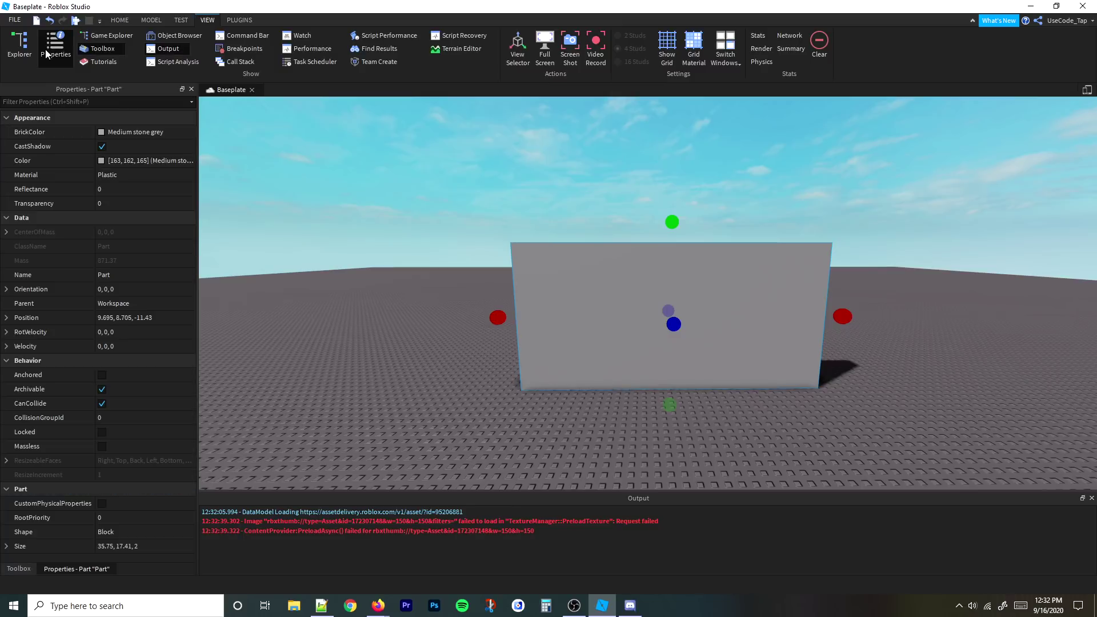
click(20, 46)
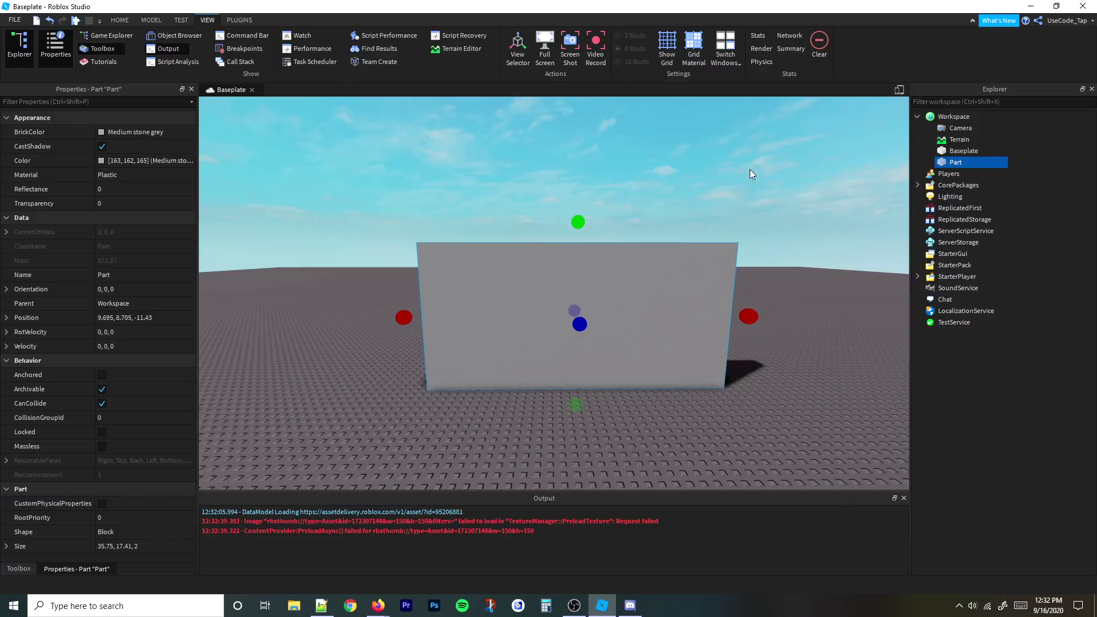
Step: Insert a SurfaceGui object into the wall part
click(970, 163)
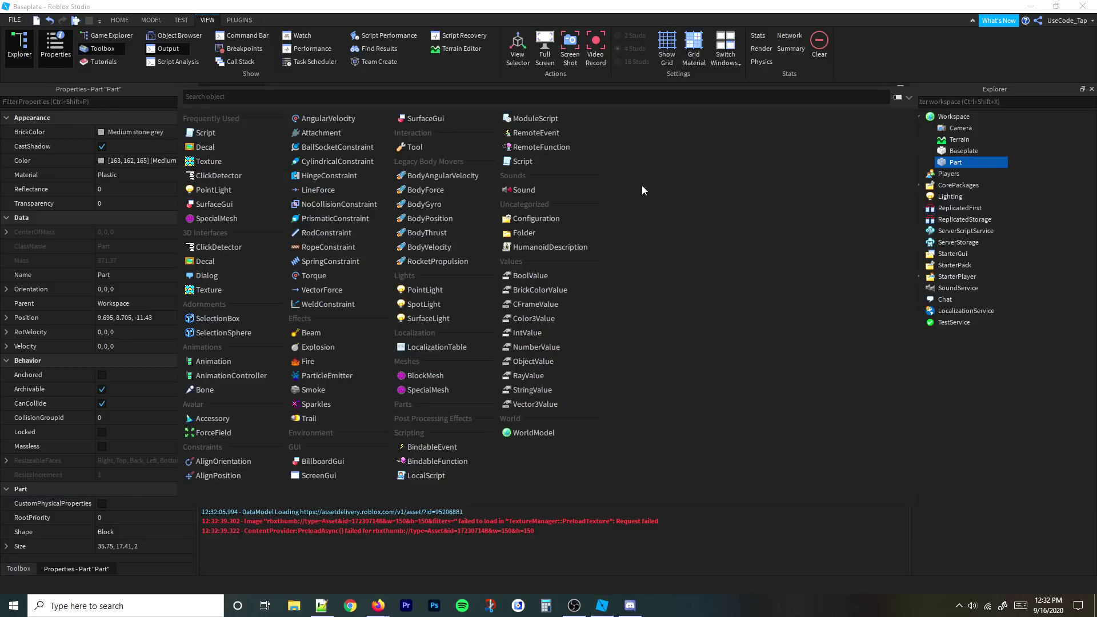
click(991, 153)
click(961, 162)
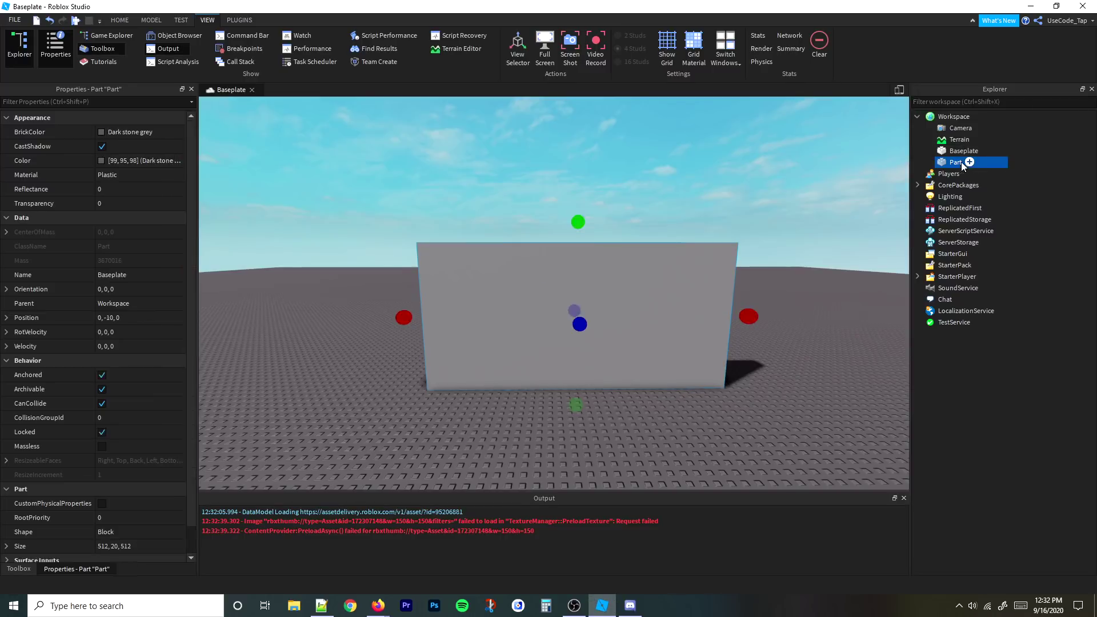
click(970, 162)
text(scre)
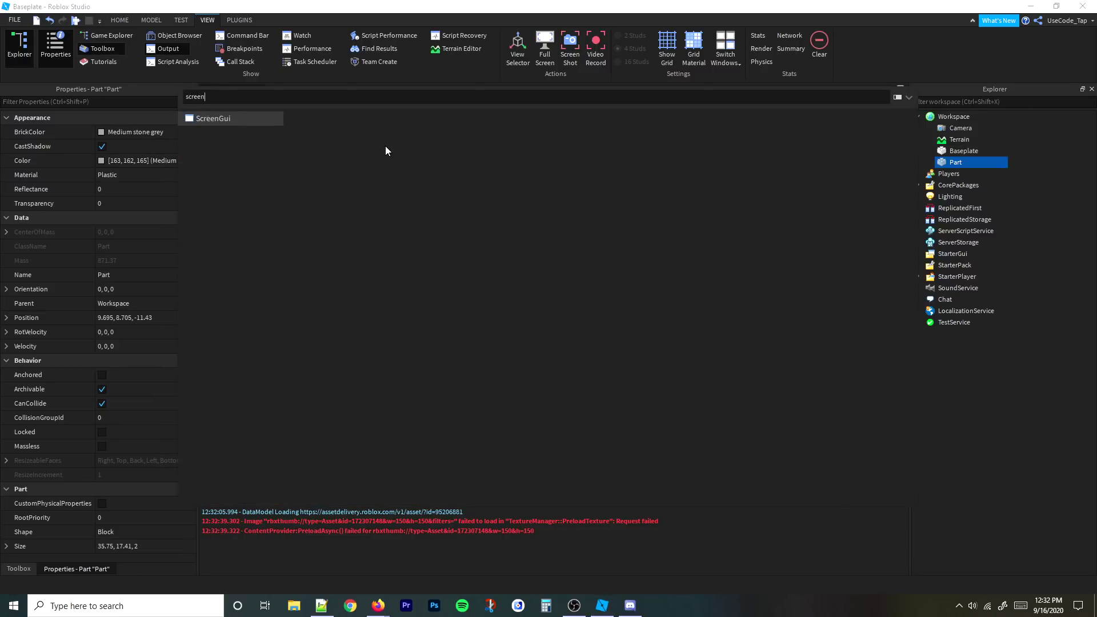
text(en)
key(ctrl+a)
key(BackSpace)
text(surf)
key(Return)
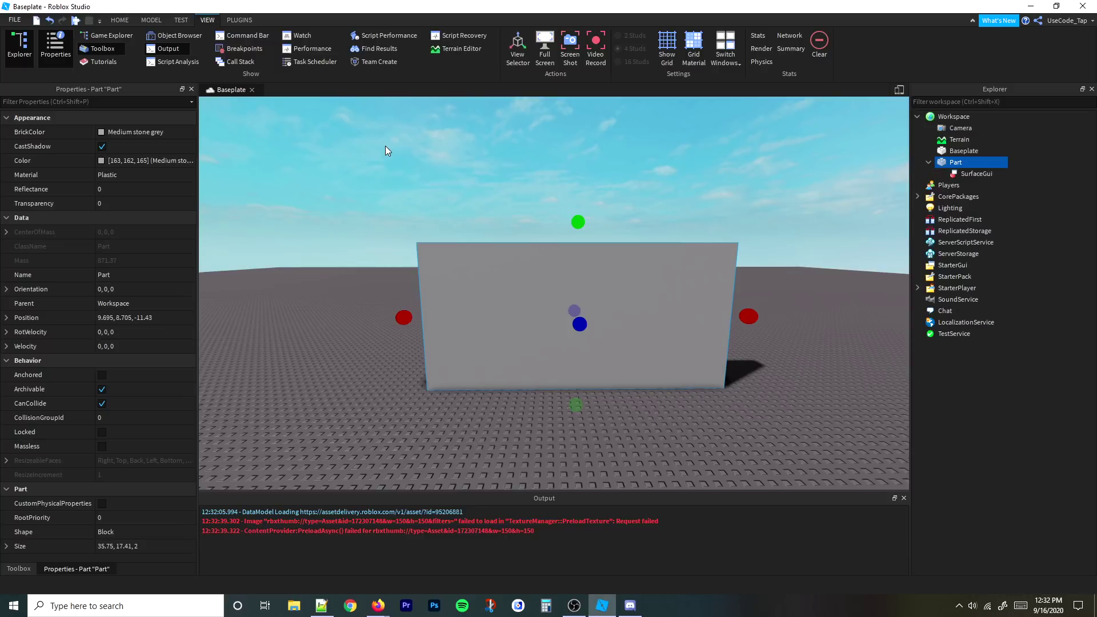
click(574, 203)
key(w)
key(d)
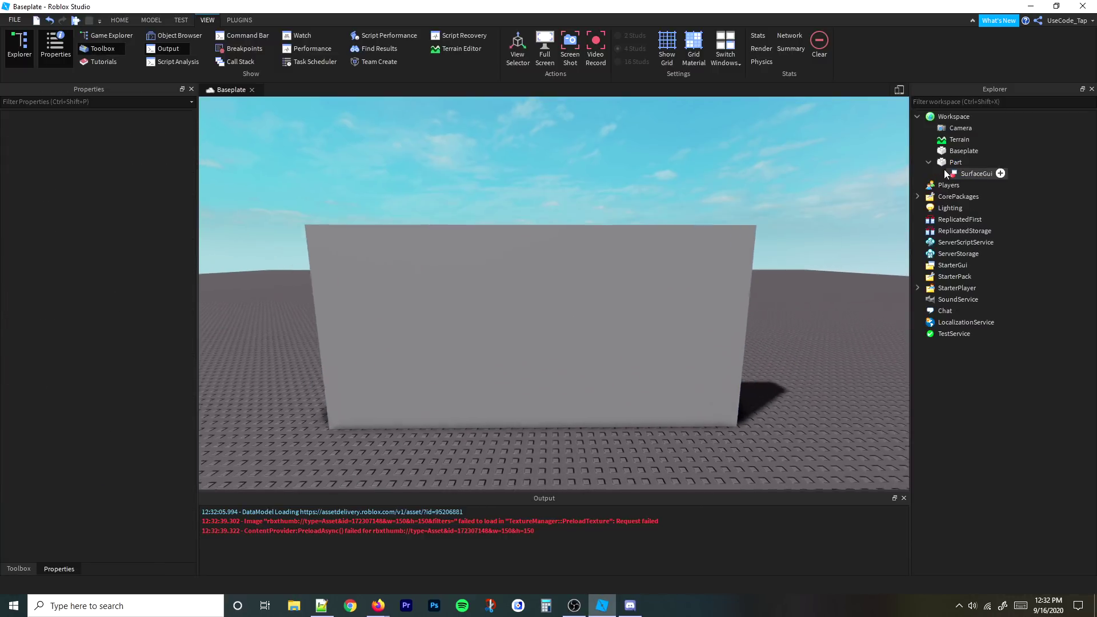
key(s)
click(964, 170)
click(1000, 173)
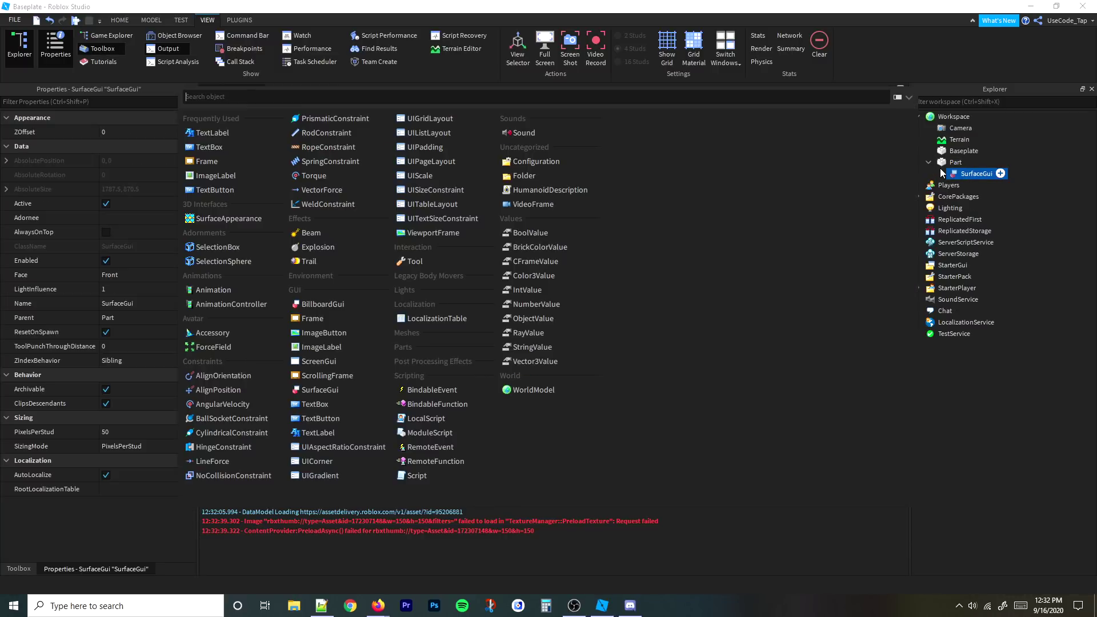
key(Escape)
key(F2)
right_drag(613, 394, 650, 387)
click(613, 393)
key(w)
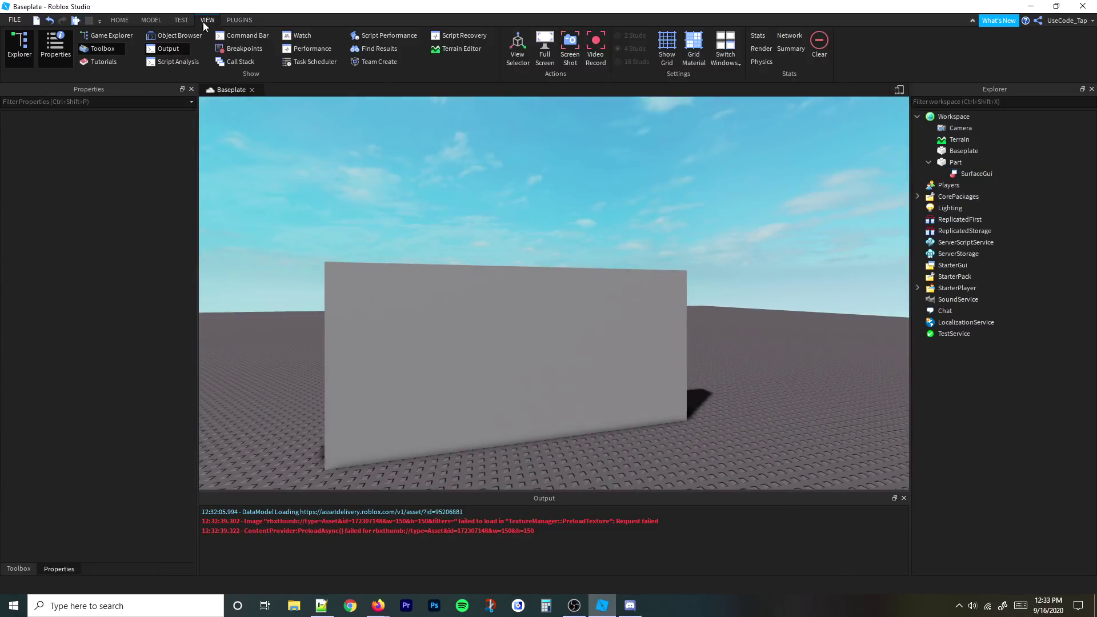
Step: Show the Toolbox and browse the marketplace's Videos category
click(103, 49)
click(25, 128)
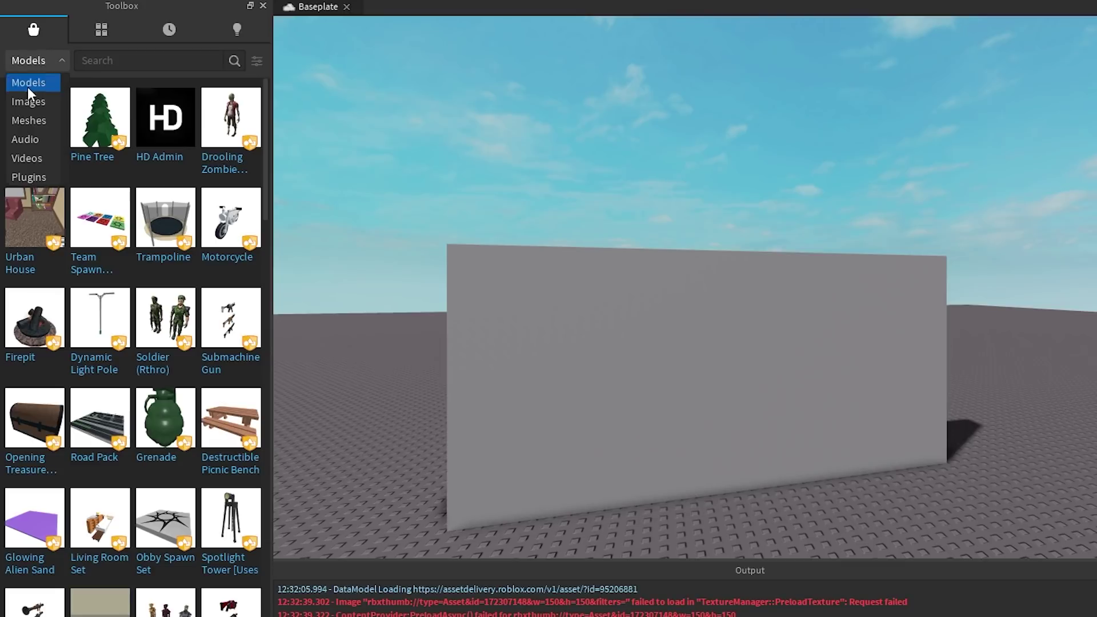
click(36, 153)
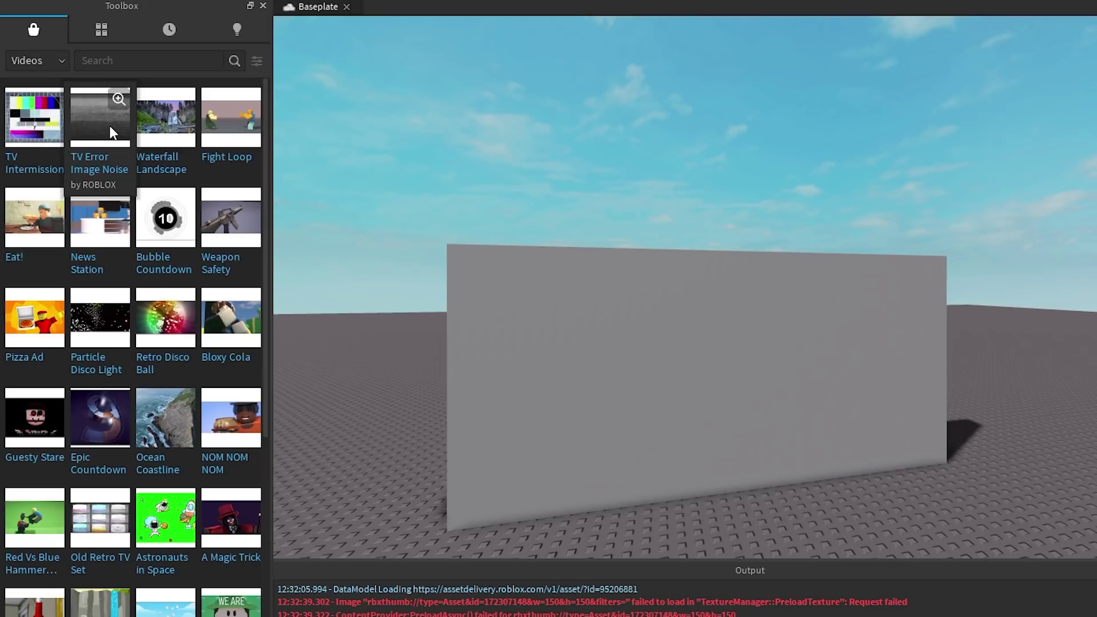
scroll(67, 481, down, 3)
scroll(20, 464, up, 3)
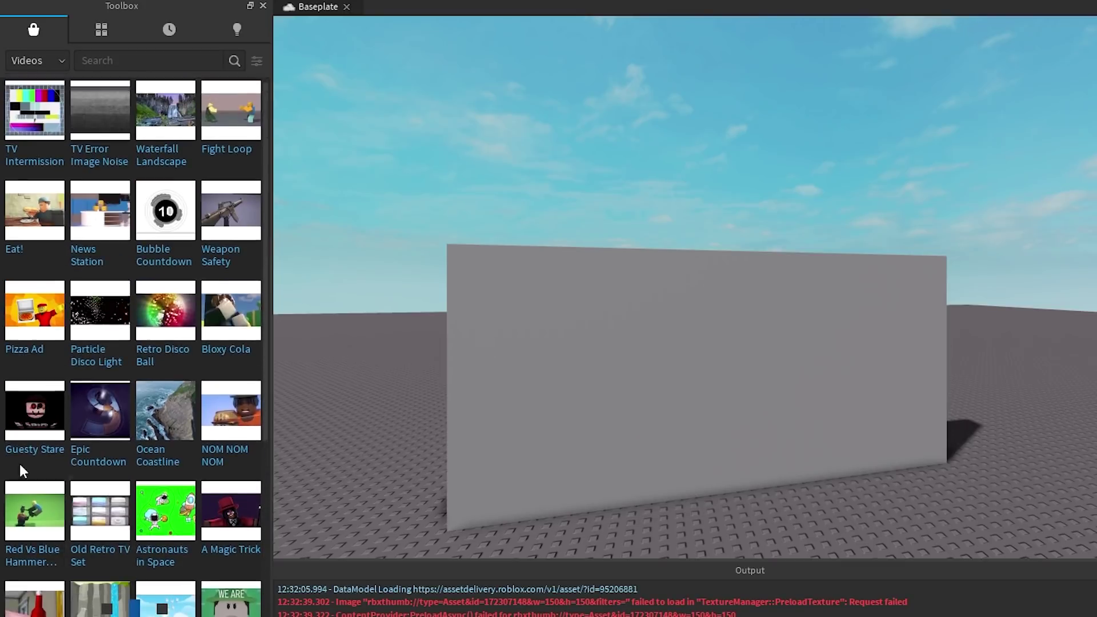
Step: Switch the Toolbox to the inventory and list My Videos
click(98, 31)
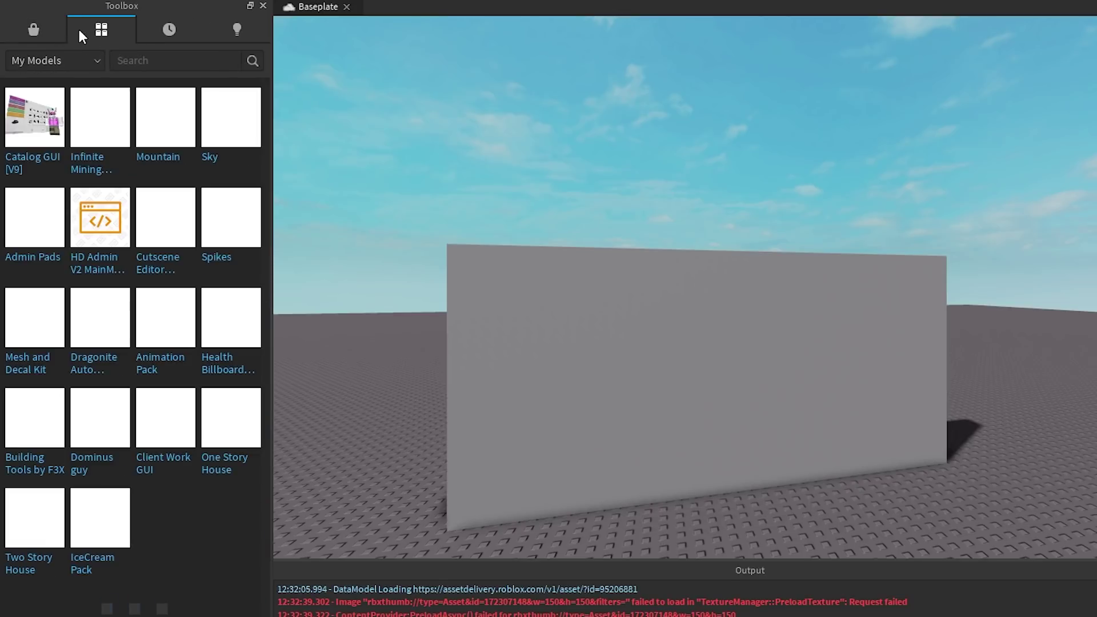
click(70, 62)
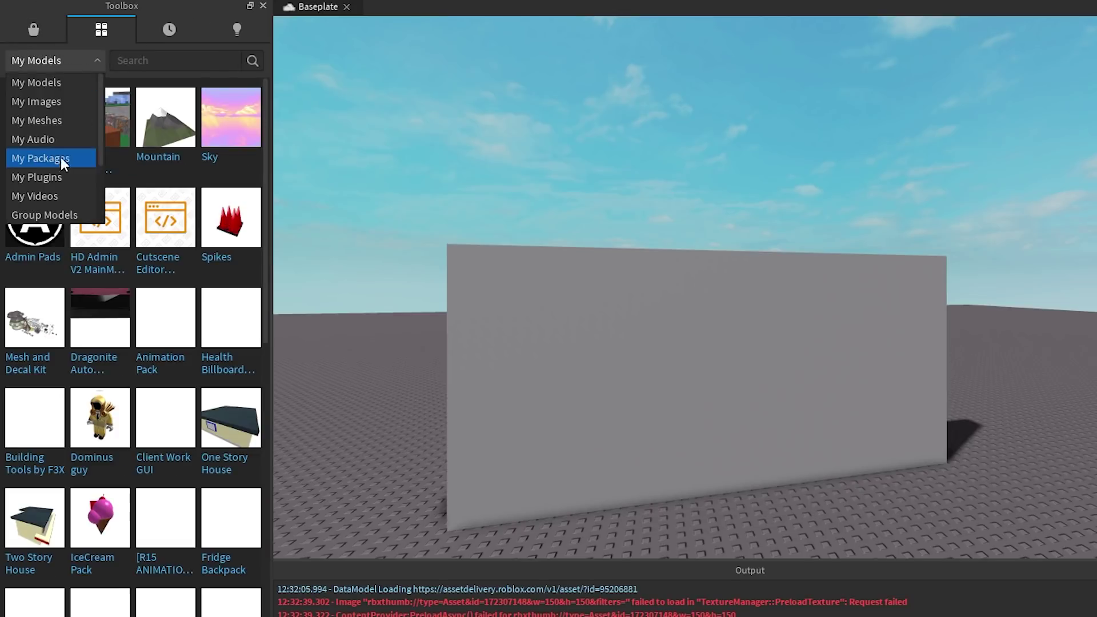
click(46, 196)
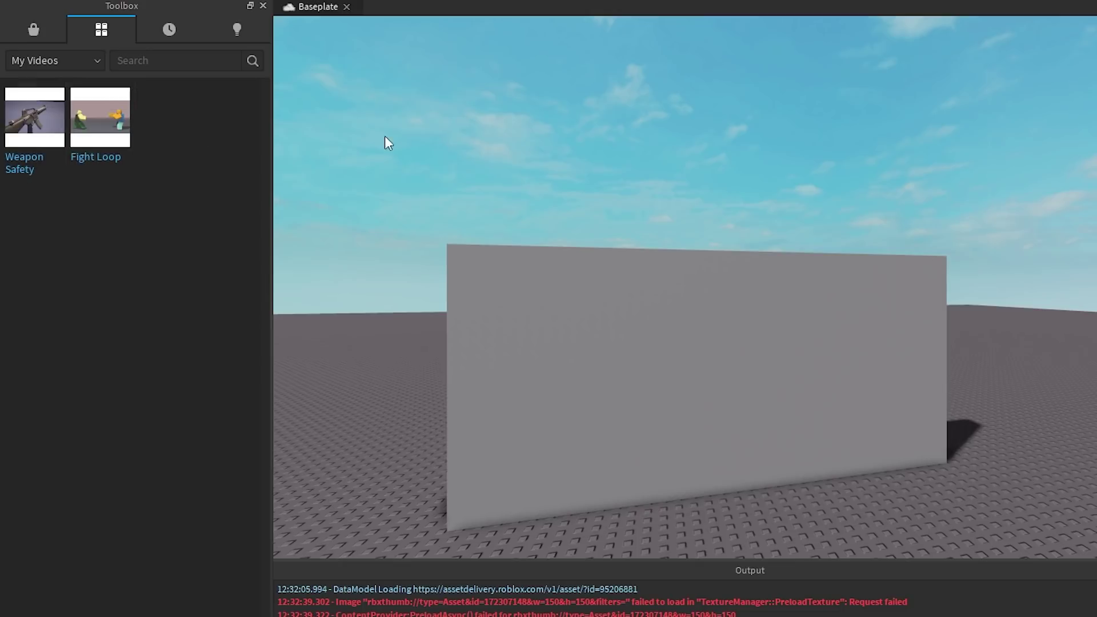
Step: Insert the Fight Loop video into the place and move it under the wall part's SurfaceGui
right_drag(385, 136, 393, 135)
key(w)
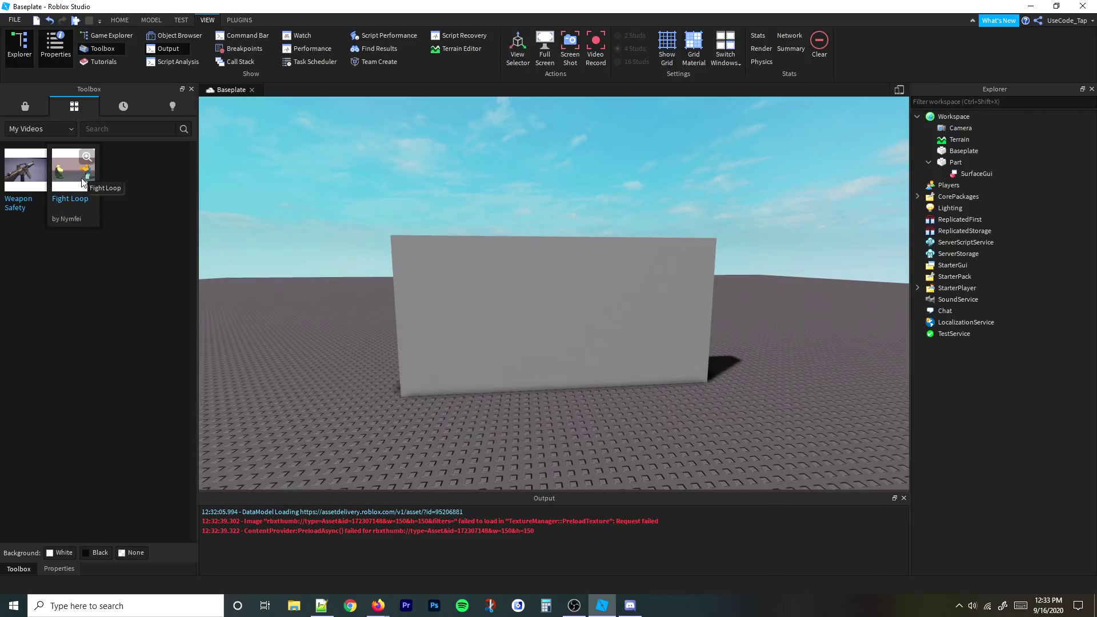
drag(81, 182, 217, 226)
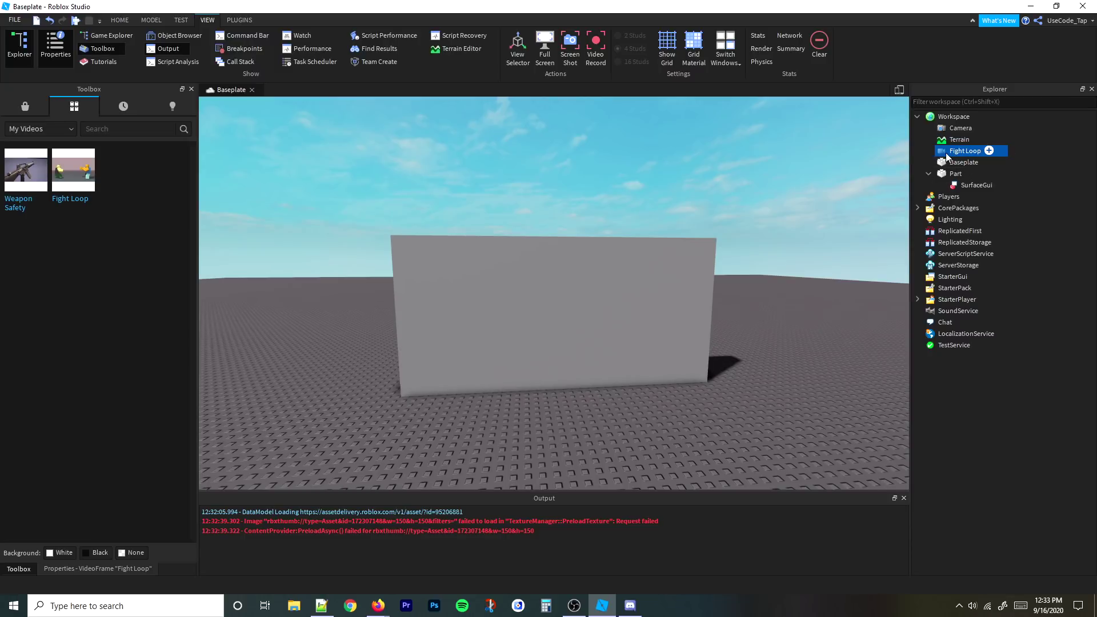
drag(947, 158, 970, 186)
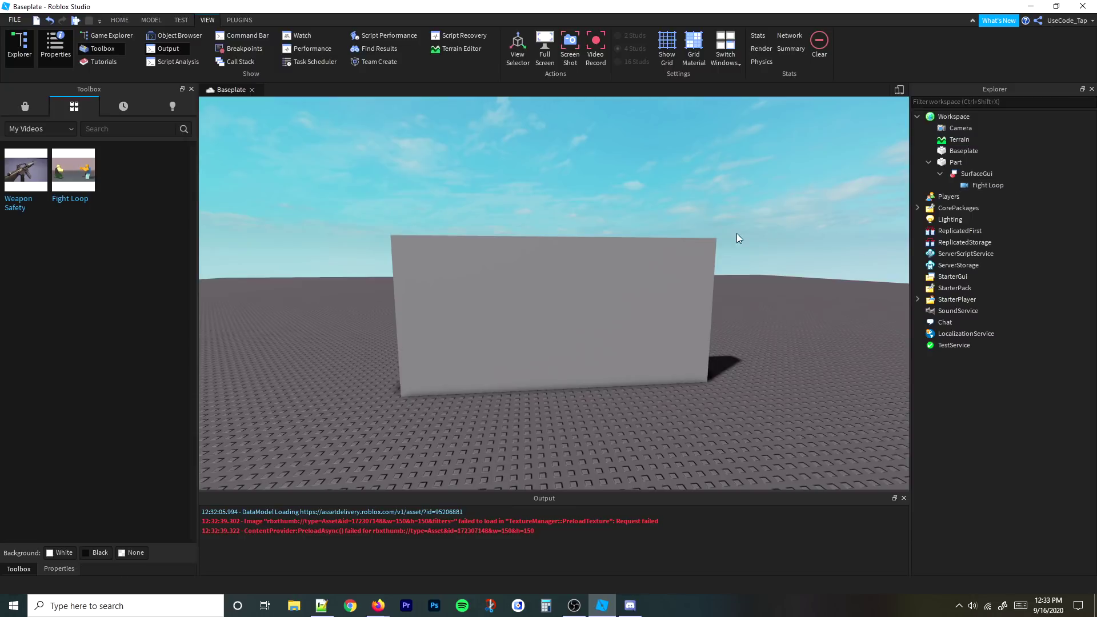
Step: Look at the Fight Loop video on the far side of the wall part
key(w)
right_drag(595, 208, 573, 208)
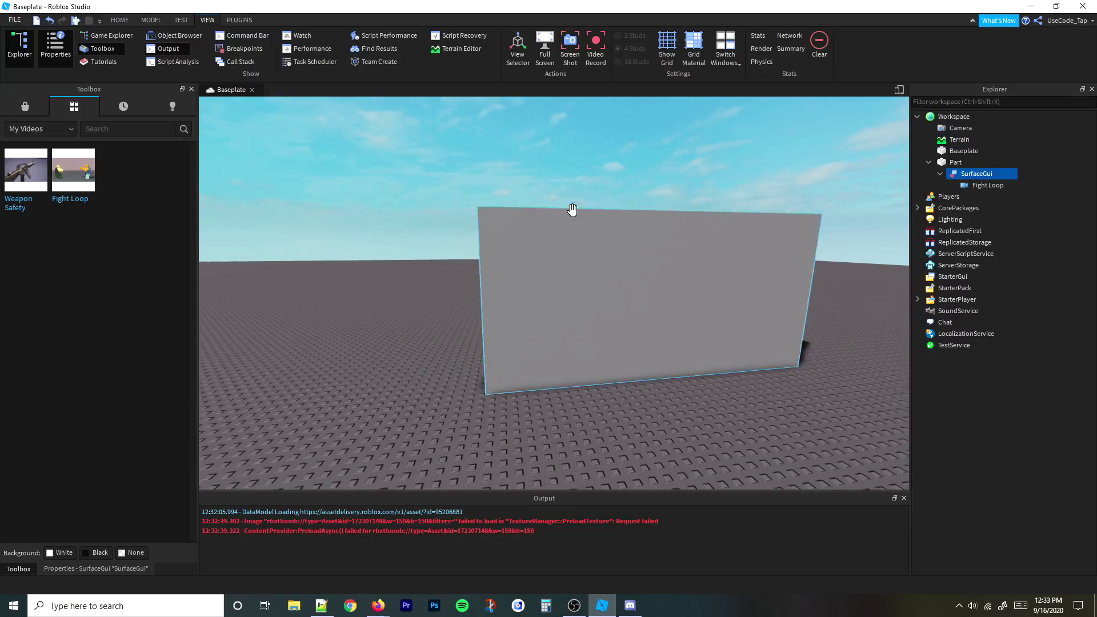
click(573, 257)
key(w)
mouse_move(573, 258)
right_down()
mouse_move(507, 279)
mouse_move(568, 258)
right_up()
Step: Rotate the wall part so that its video face is on the sunlit side
click(507, 280)
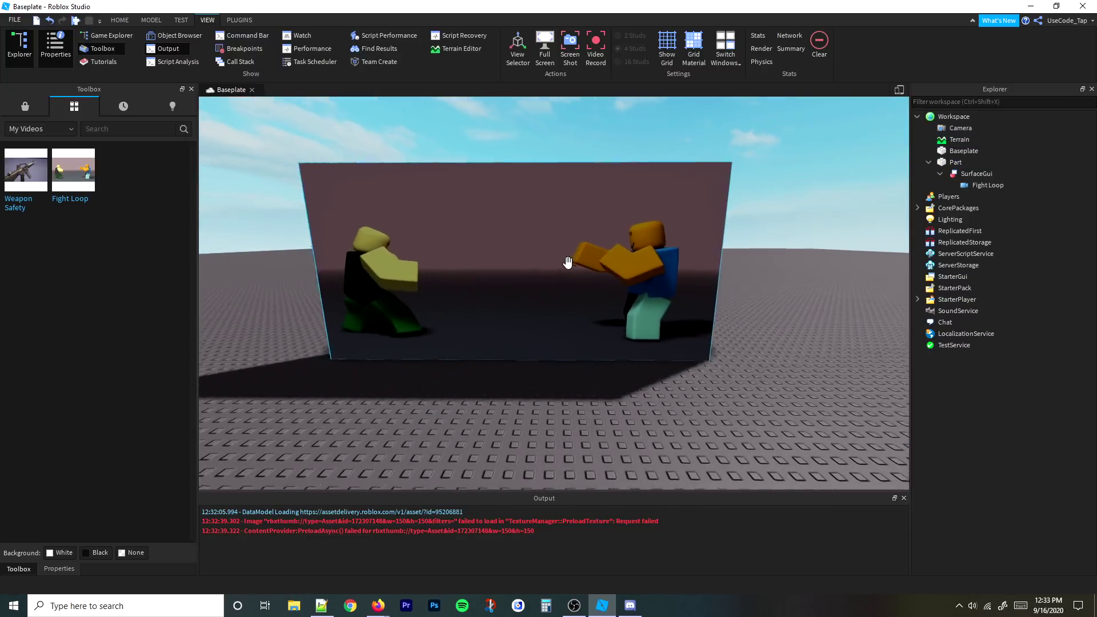
click(595, 234)
scroll(595, 235, up, 5)
scroll(598, 233, down, 6)
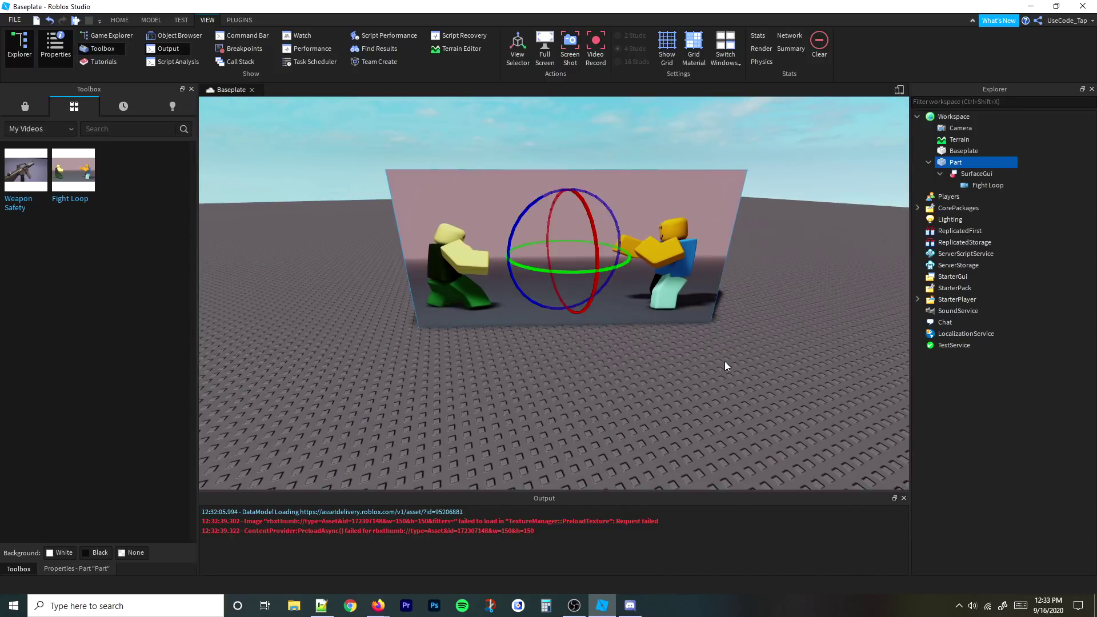
click(726, 366)
scroll(733, 370, up, 4)
scroll(733, 372, down, 4)
scroll(732, 374, up, 2)
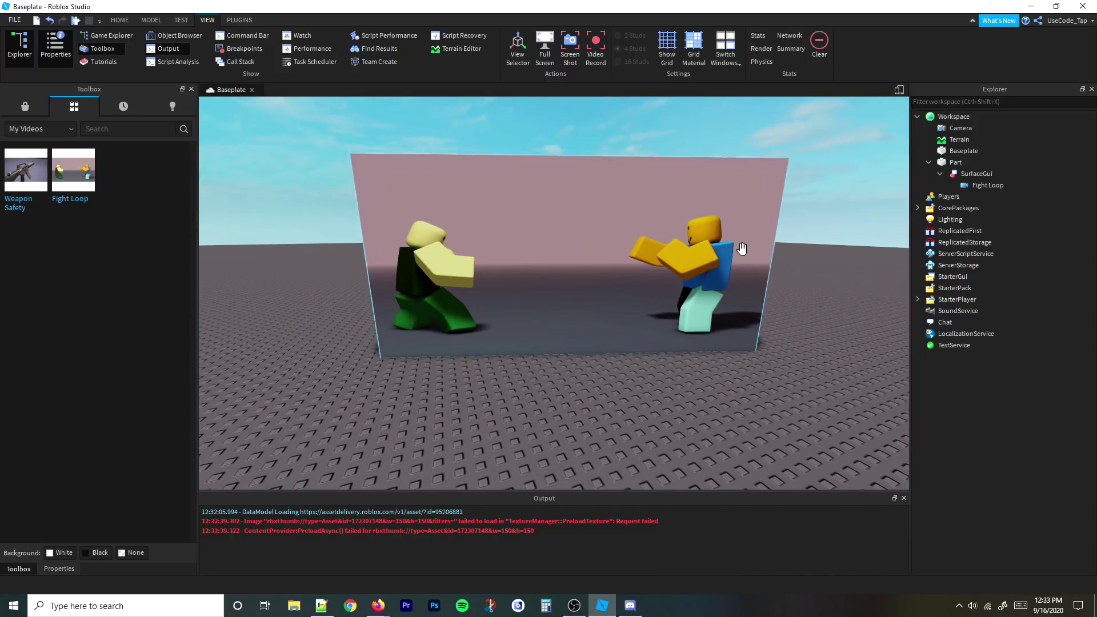
Step: Run the place to test the Fight Loop video and stop the test
click(117, 19)
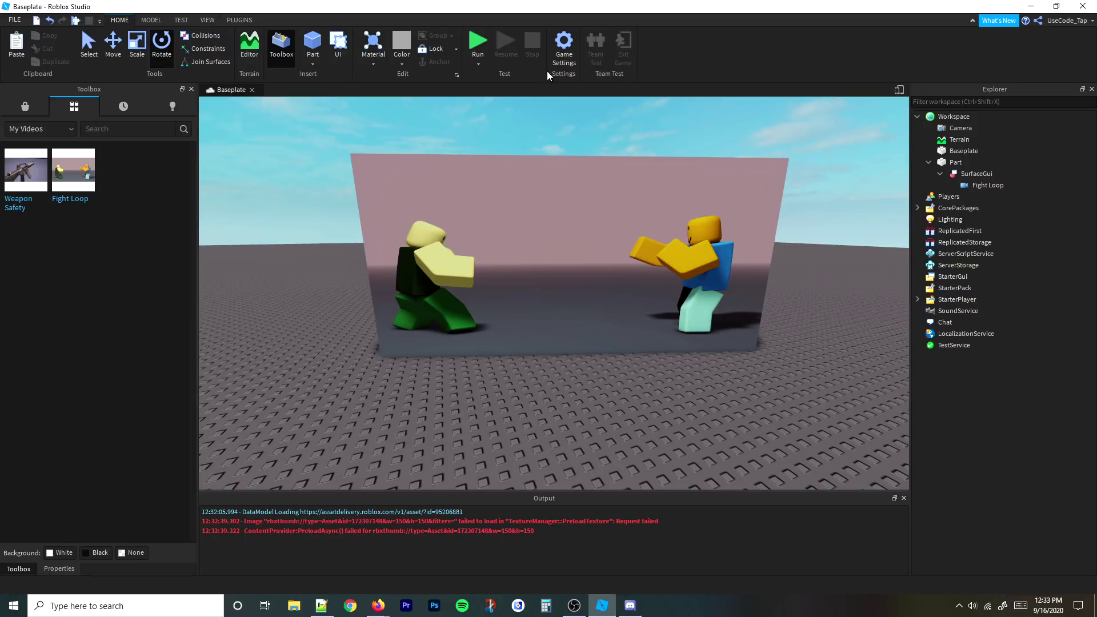
click(478, 47)
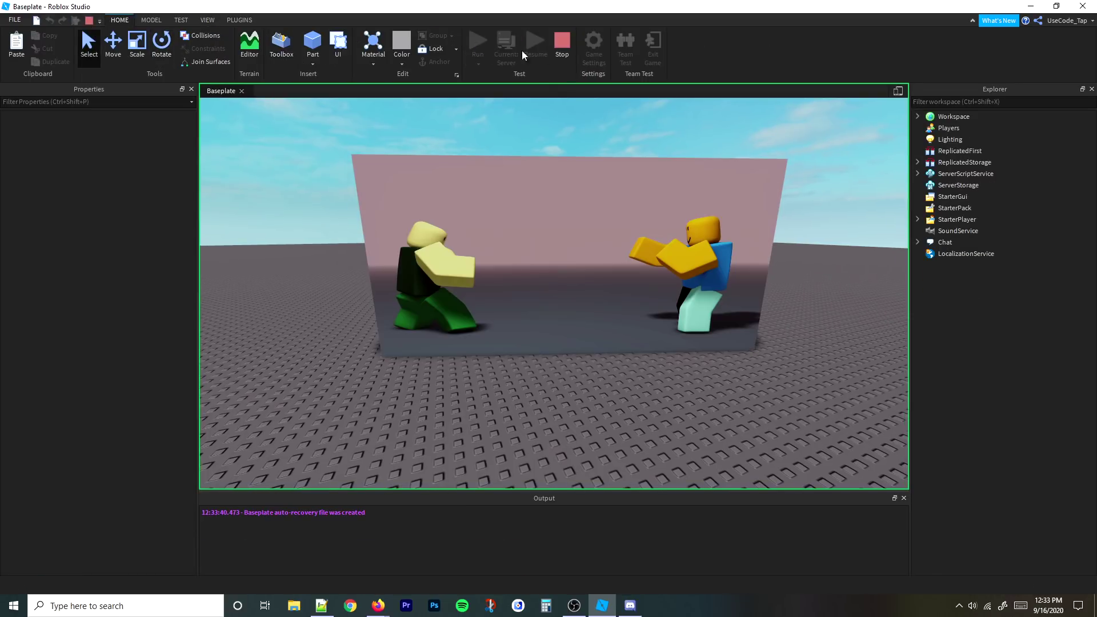
click(559, 48)
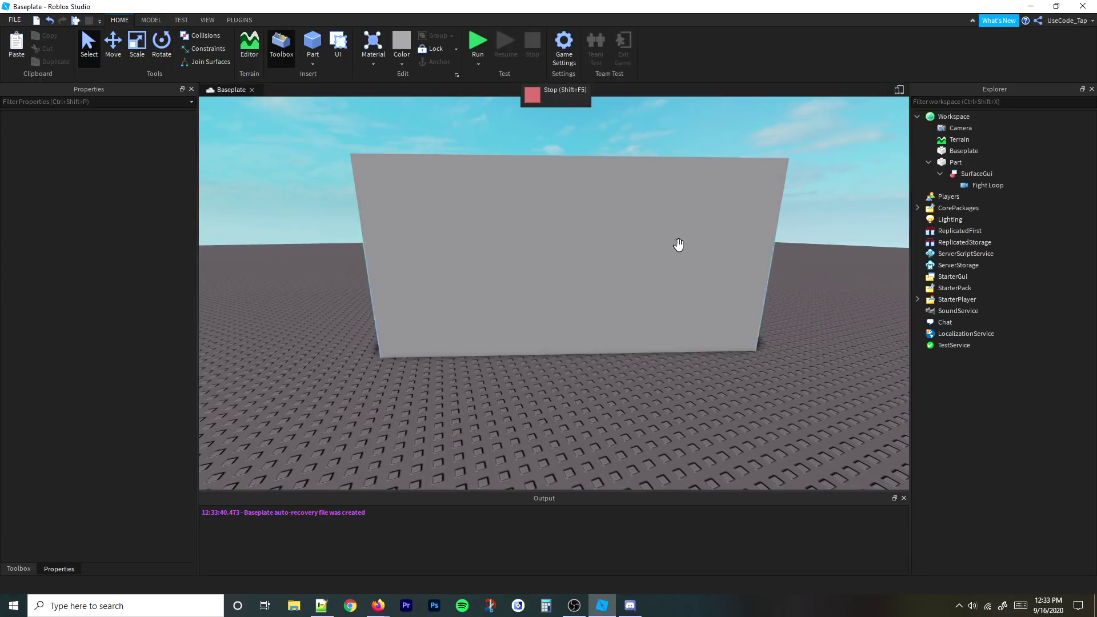
Step: Try to set the Fight Loop video's TimePosition to 0
click(20, 569)
click(55, 570)
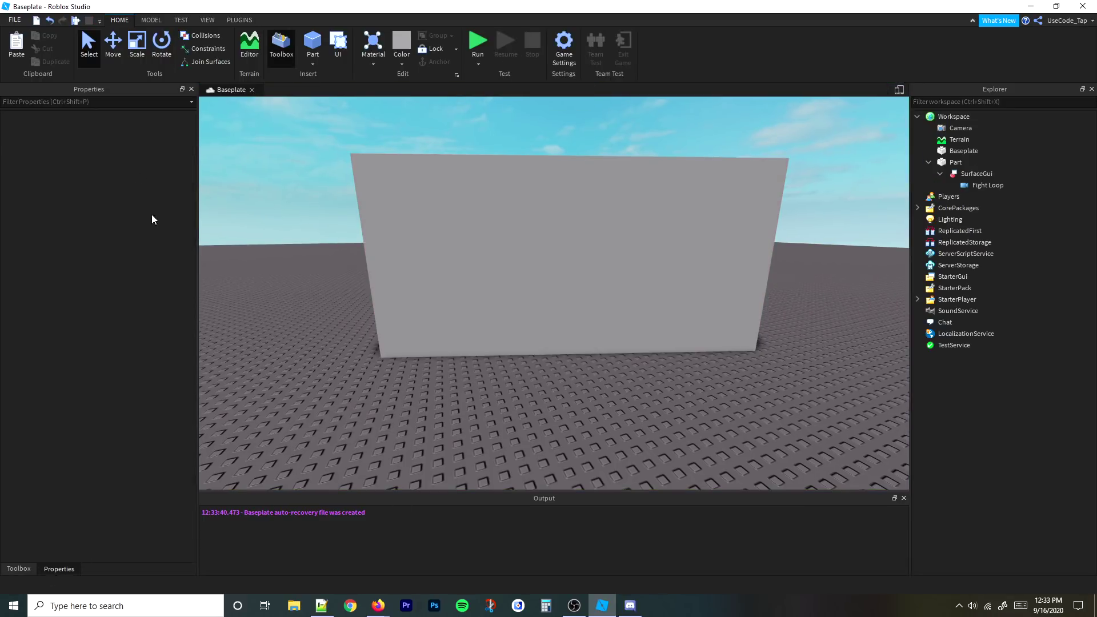
click(988, 185)
scroll(183, 440, down, 8)
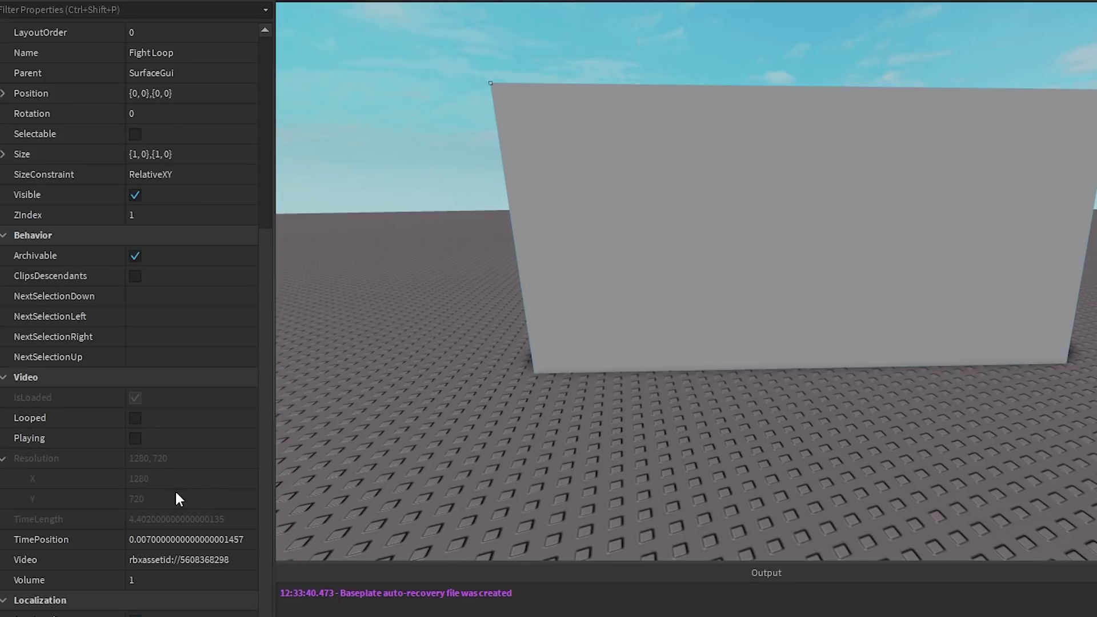
click(156, 541)
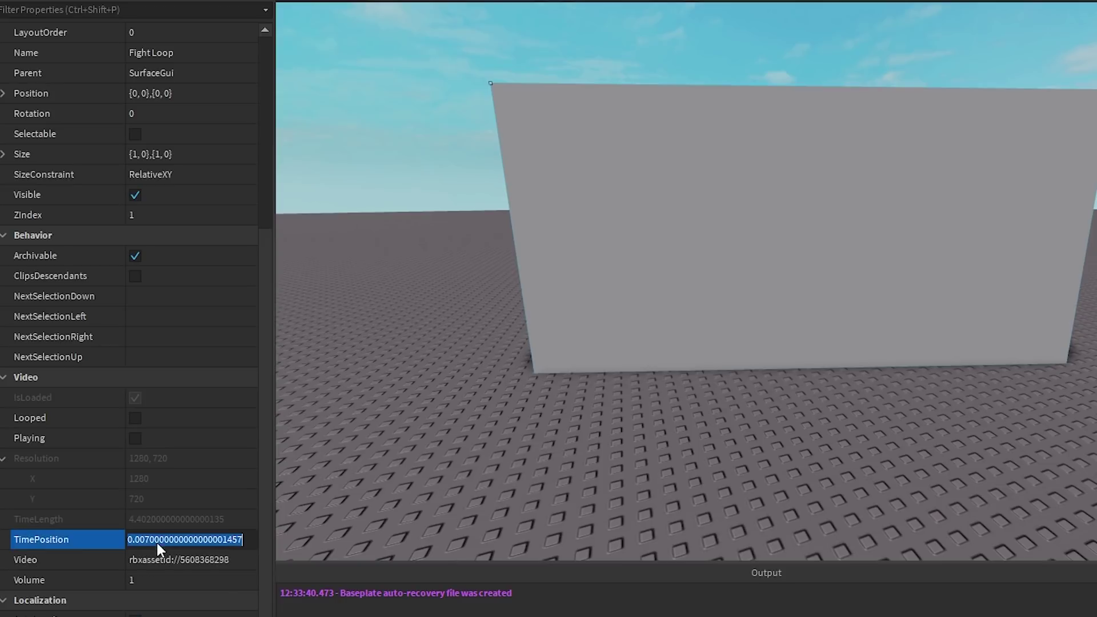
text(0)
key(Return)
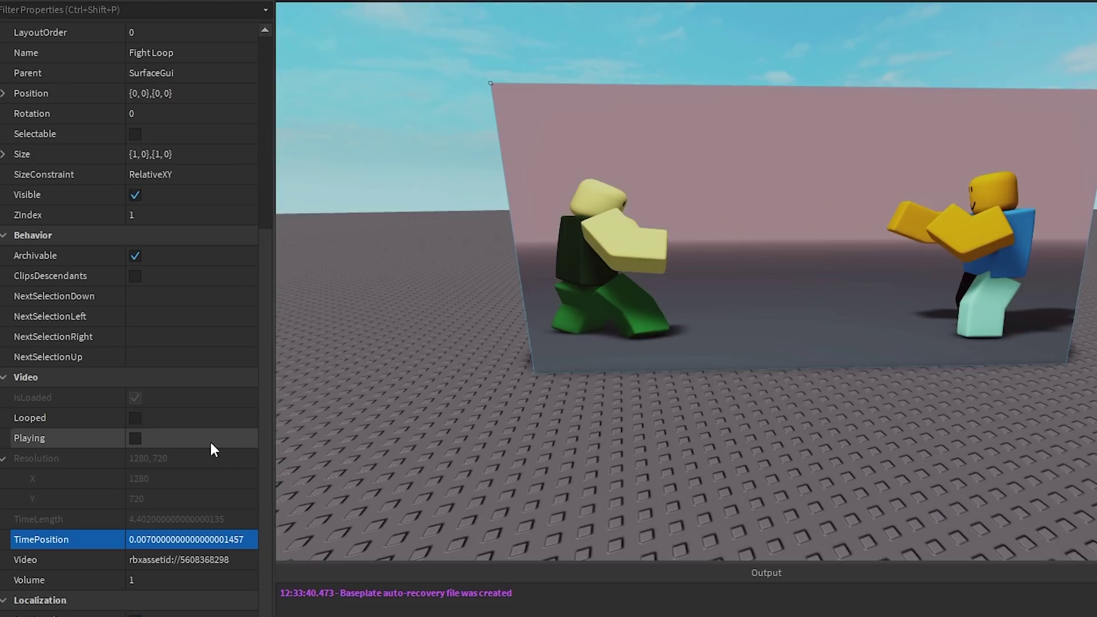
Step: Try out higher volume values for the Fight Loop video, up to 10
click(157, 579)
text(5)
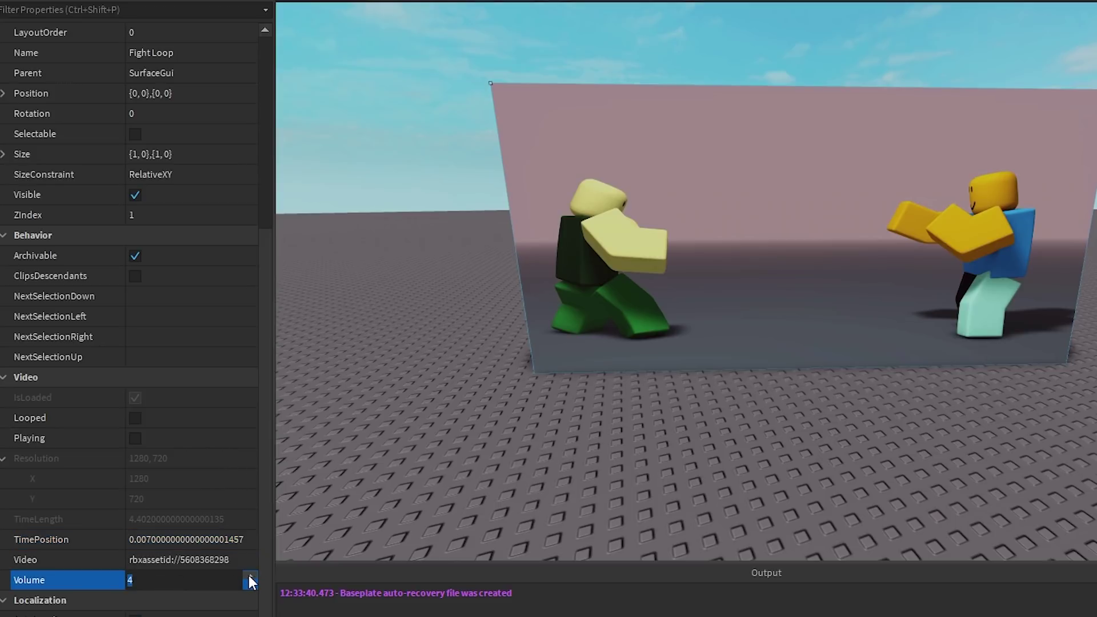
key(shift+Tab)
click(245, 572)
text(10)
key(Return)
click(156, 578)
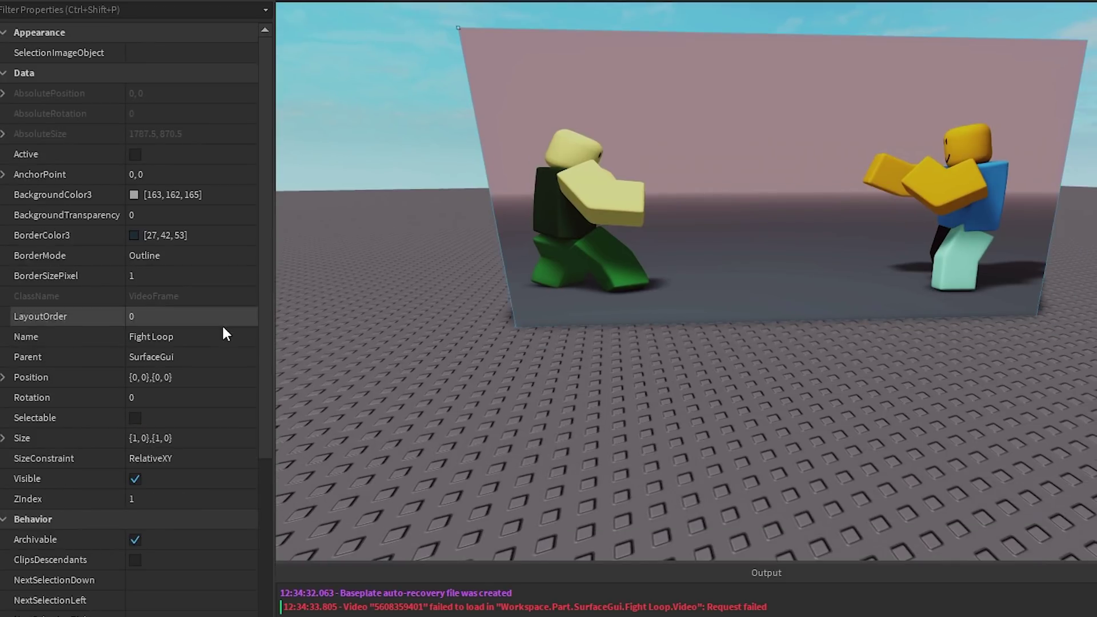
Step: Turn on the Looped and Playing options of the Fight Loop video
scroll(146, 504, down, 5)
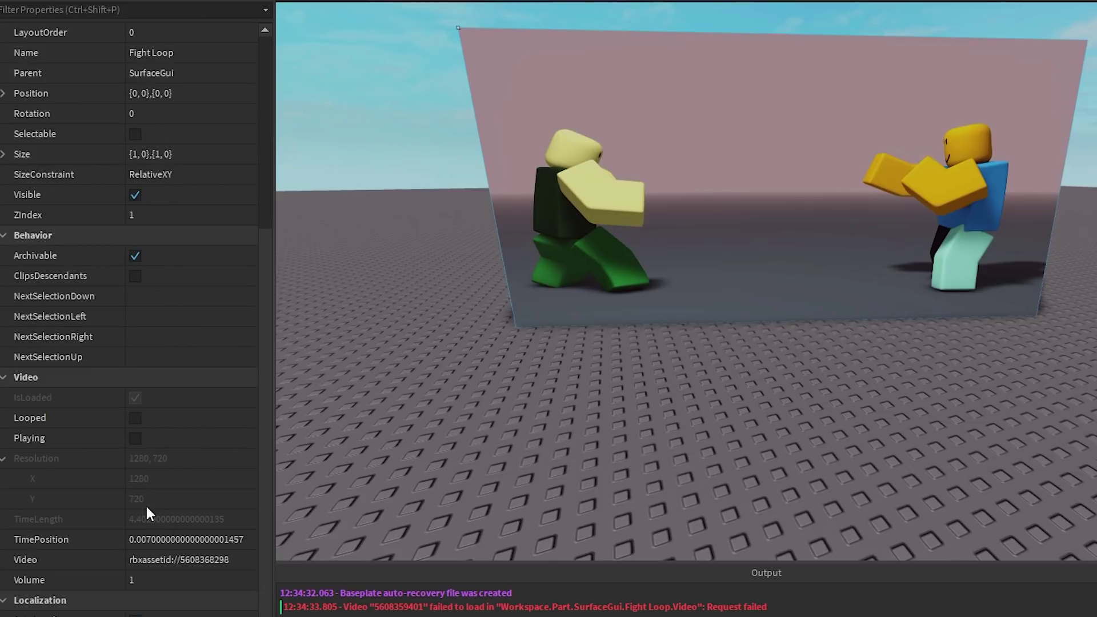
click(154, 420)
click(158, 440)
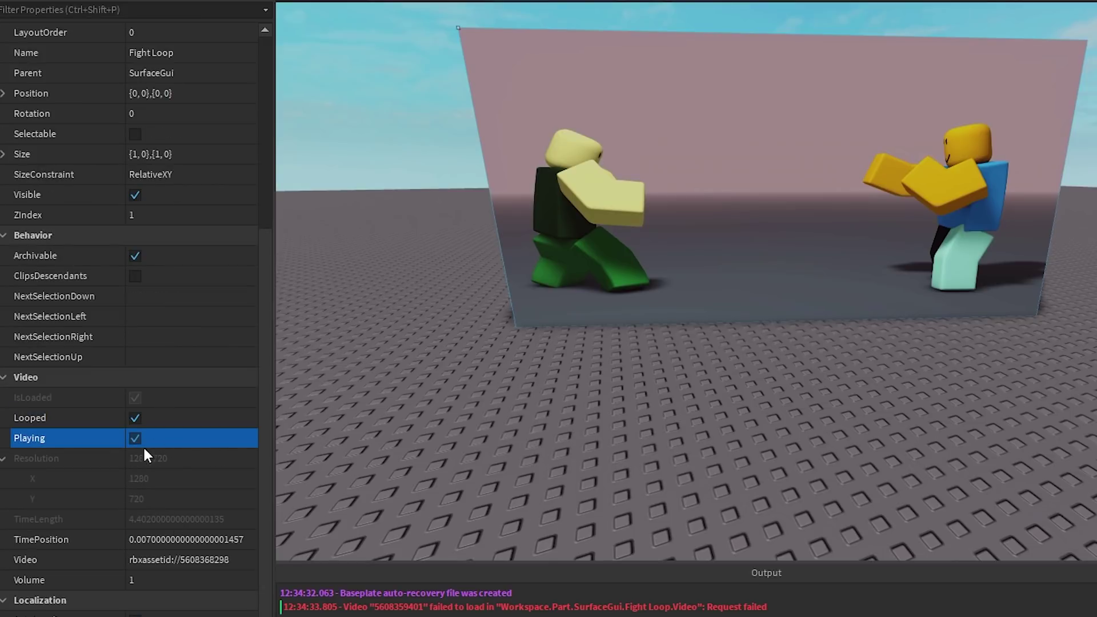
click(655, 449)
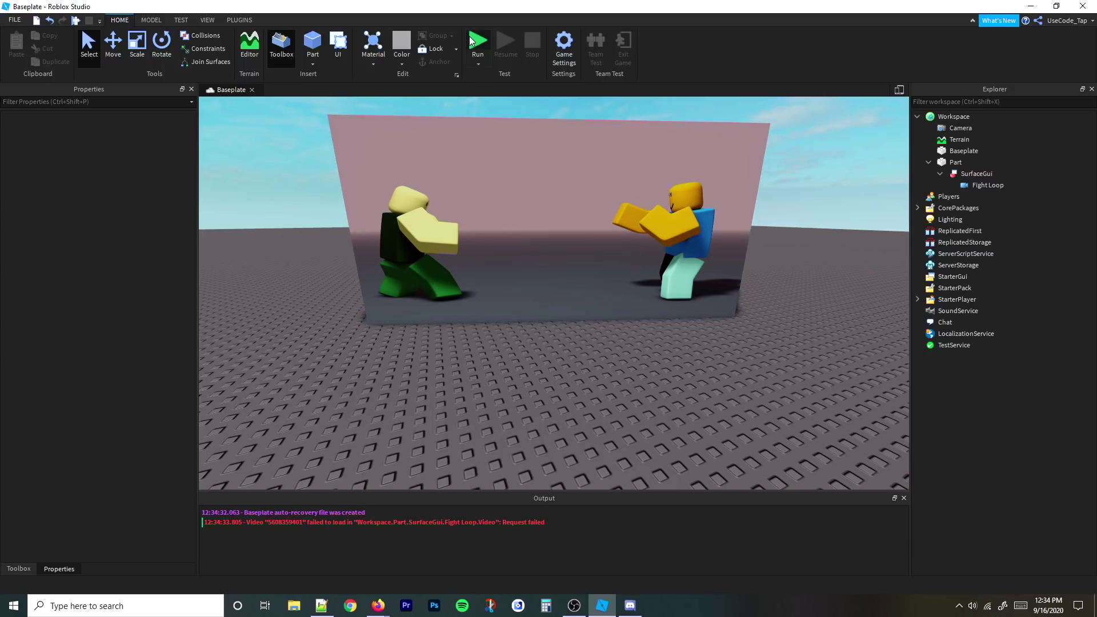
Step: Run the place to watch the Fight Loop video on the wall part up close and from farther back, and stop the test
click(473, 40)
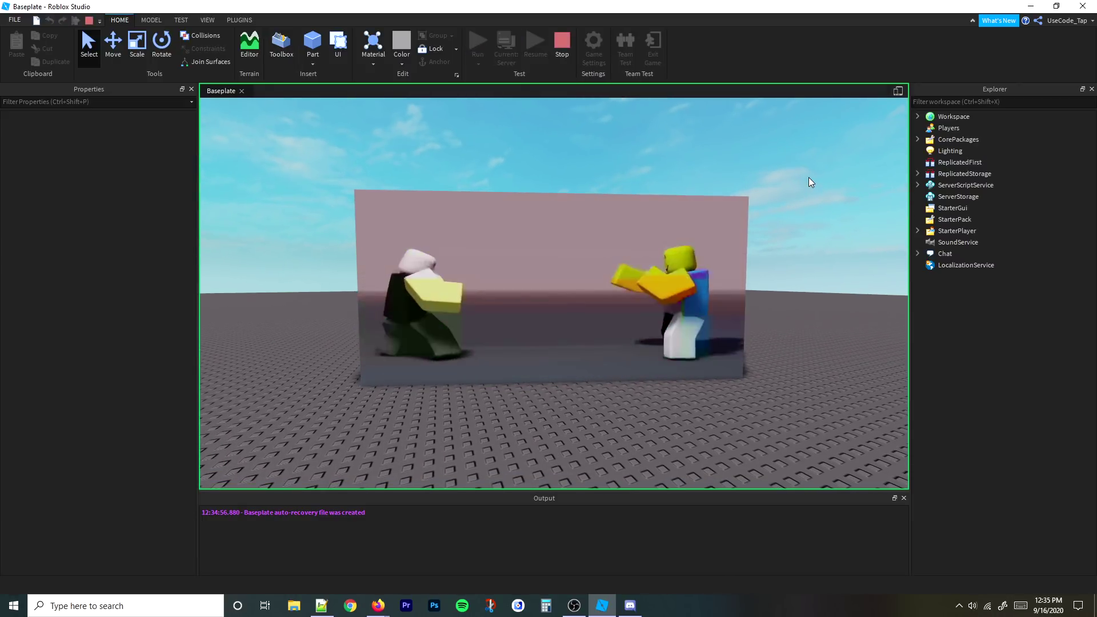
right_click(809, 178)
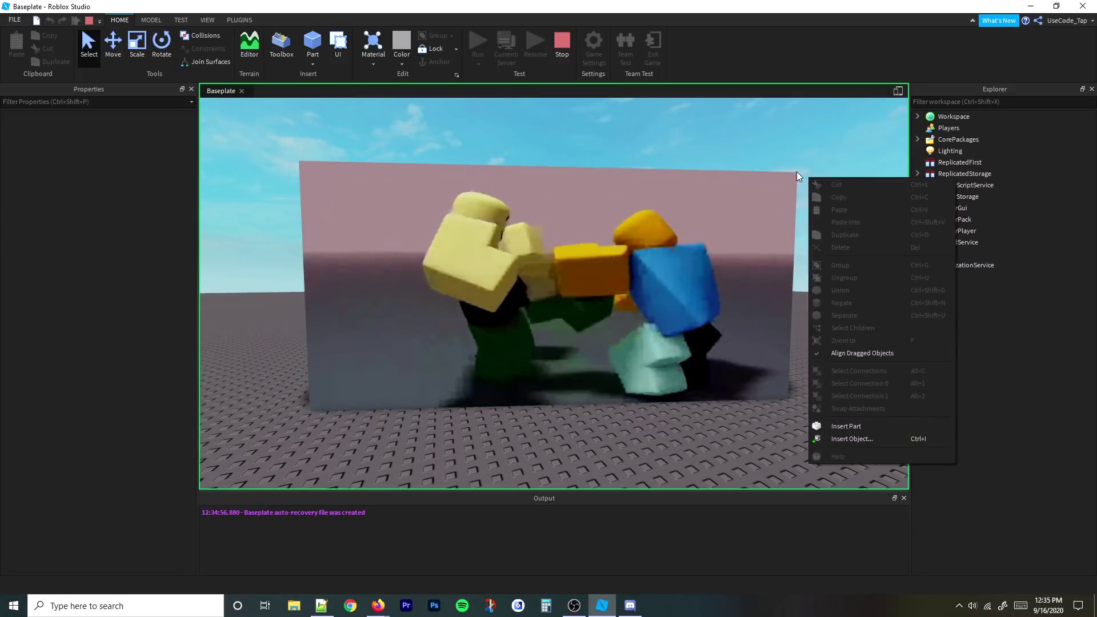
click(809, 154)
key(w)
right_drag(810, 153, 811, 153)
key(s)
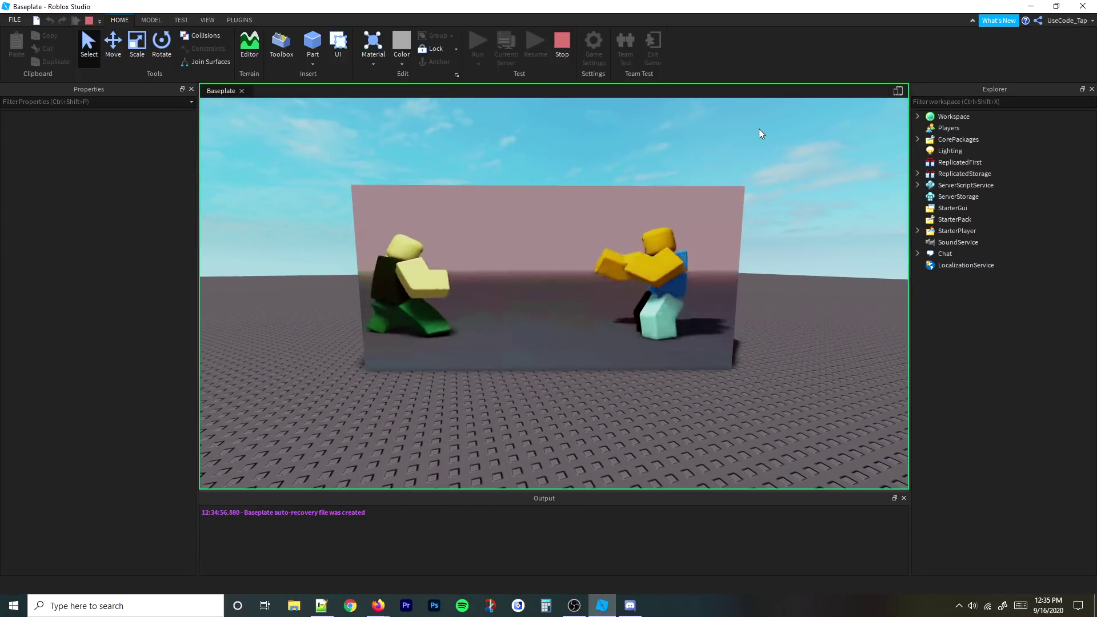
click(562, 42)
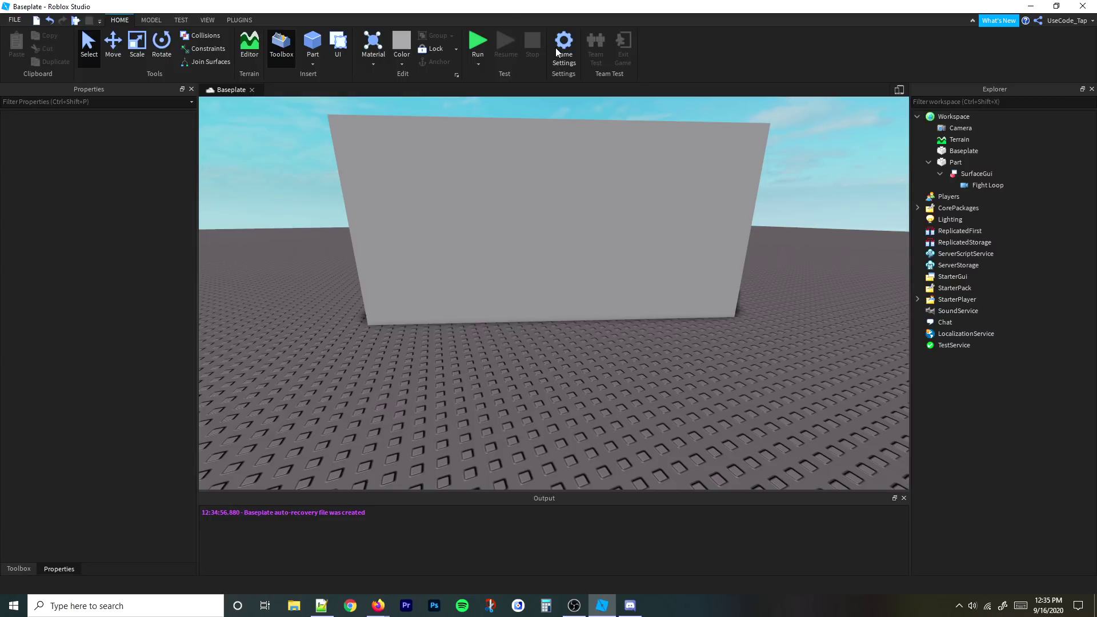
Step: Duplicate the wall part and place the copy beside the original, turned so that its video face is toward the camera
right_drag(414, 171, 448, 190)
scroll(618, 200, down, 5)
scroll(754, 188, up, 1)
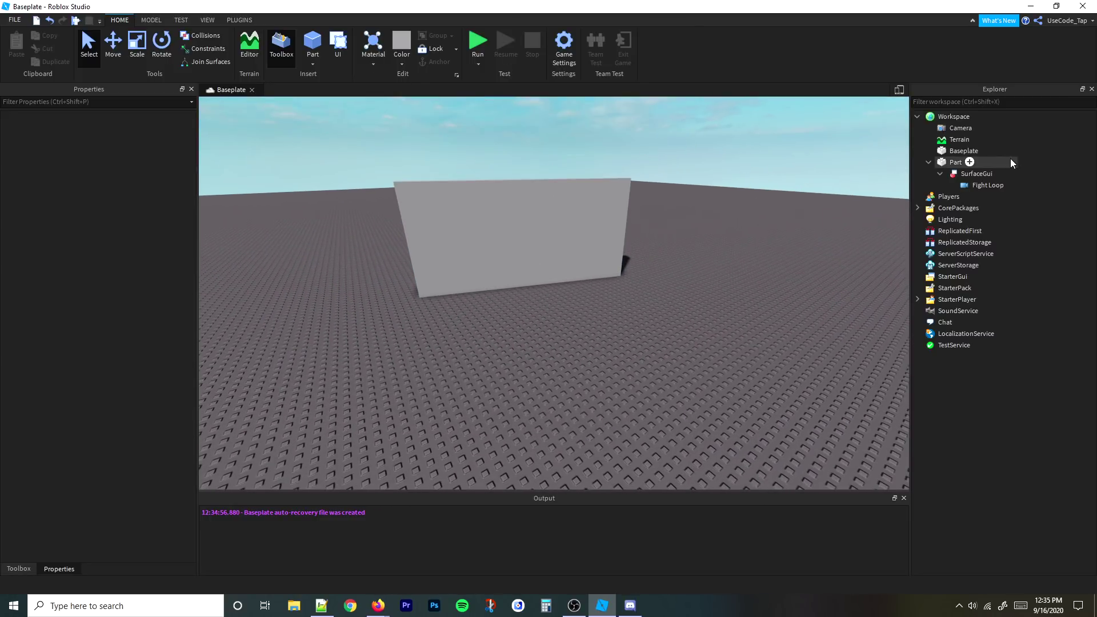
scroll(583, 120, up, 2)
click(451, 221)
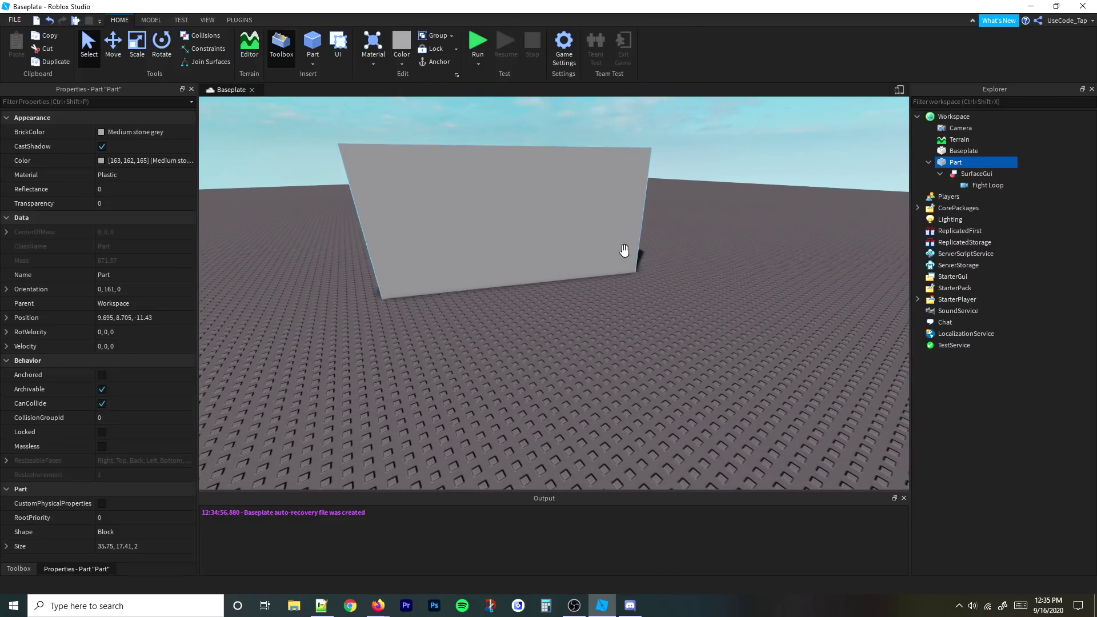
scroll(625, 252, down, 1)
key(ctrl+d)
drag(625, 252, 762, 302)
key(ctrl+r)
key(ctrl+r)
key(ctrl+r)
scroll(787, 255, down, 1)
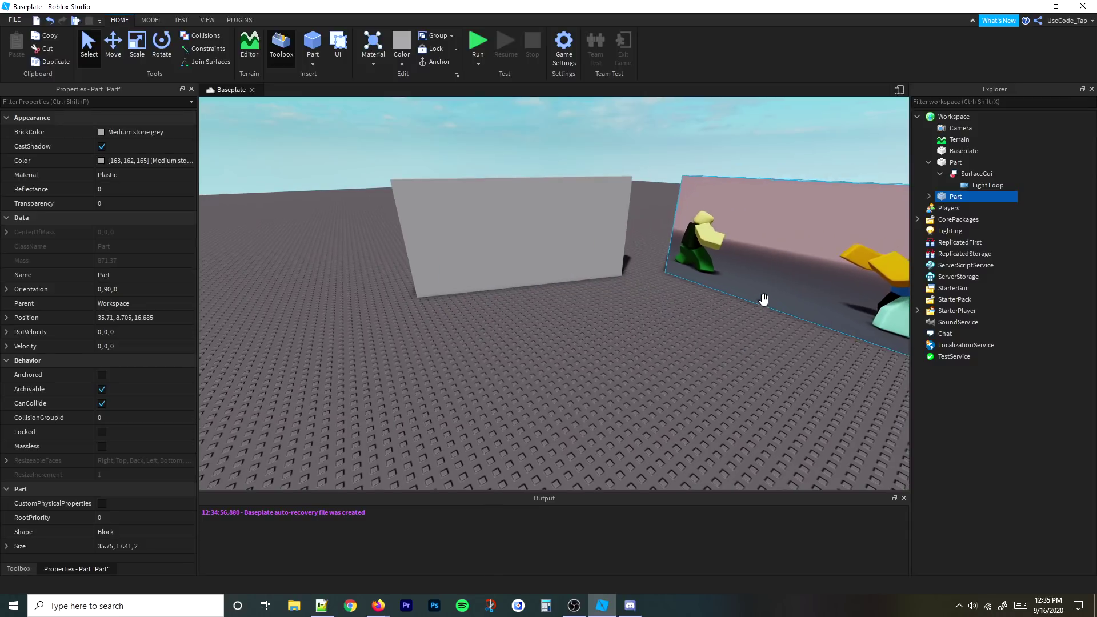
Step: Rotate the duplicated wall part about its vertical axis to an orientation of 0, 104, 0
key(ctrl+4)
right_drag(623, 240, 665, 244)
drag(664, 244, 678, 253)
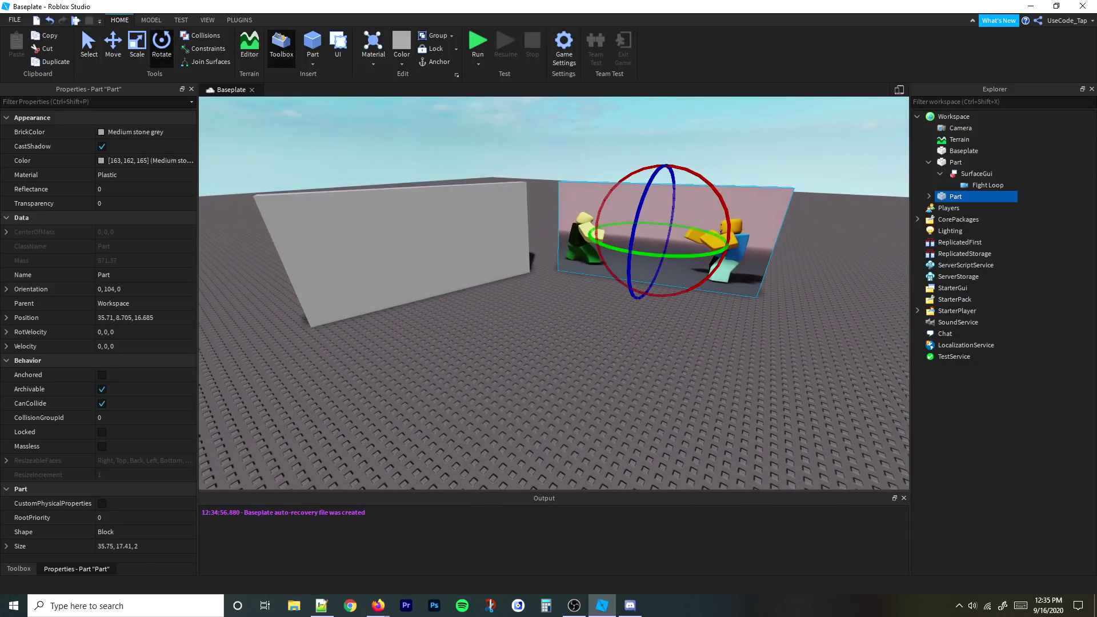
Step: Insert the Weapon Safety video onto the duplicated wall part and delete the Fight Loop video from that part's SurfaceGui
click(18, 569)
drag(26, 170, 667, 202)
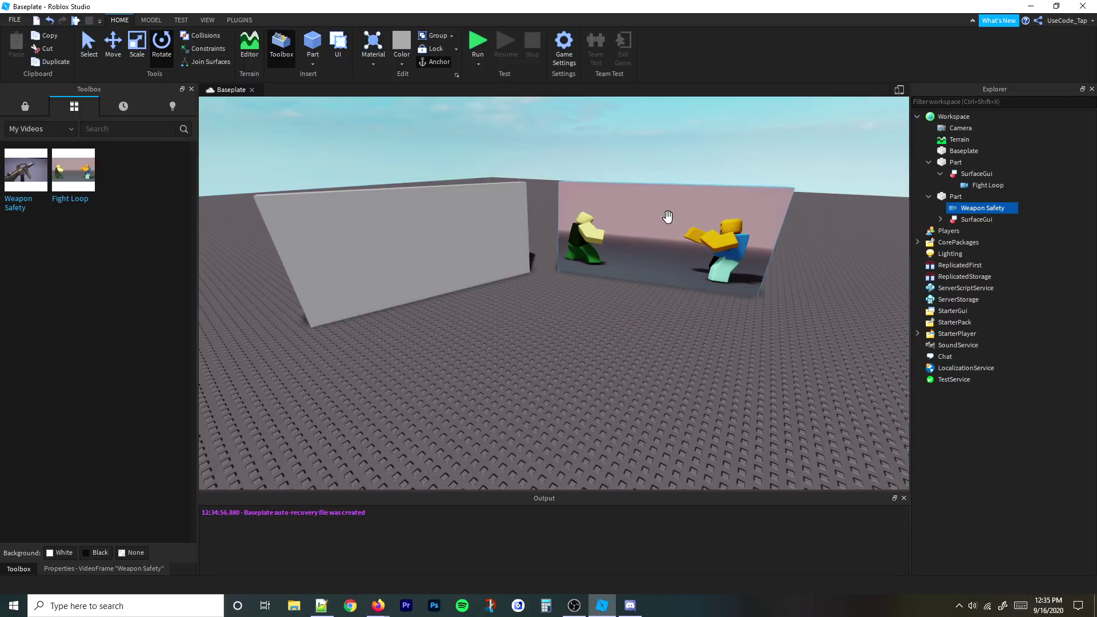
click(996, 219)
click(940, 220)
click(966, 231)
key(Delete)
Step: Move the Weapon Safety video under the duplicated part's SurfaceGui and turn on its Looped and Playing options
drag(982, 204, 978, 200)
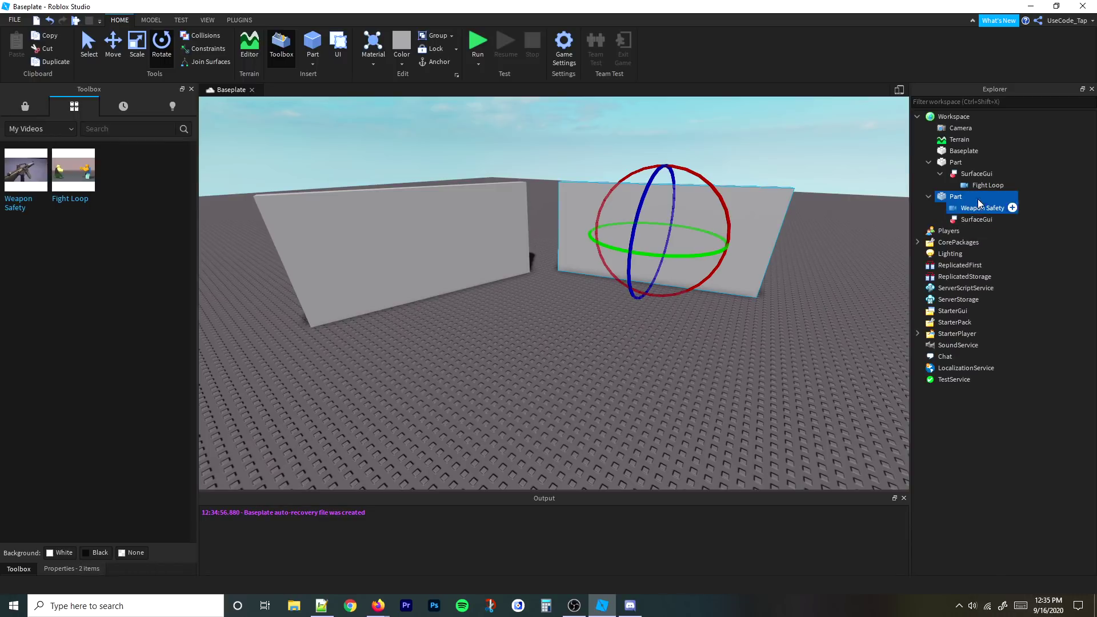
click(130, 567)
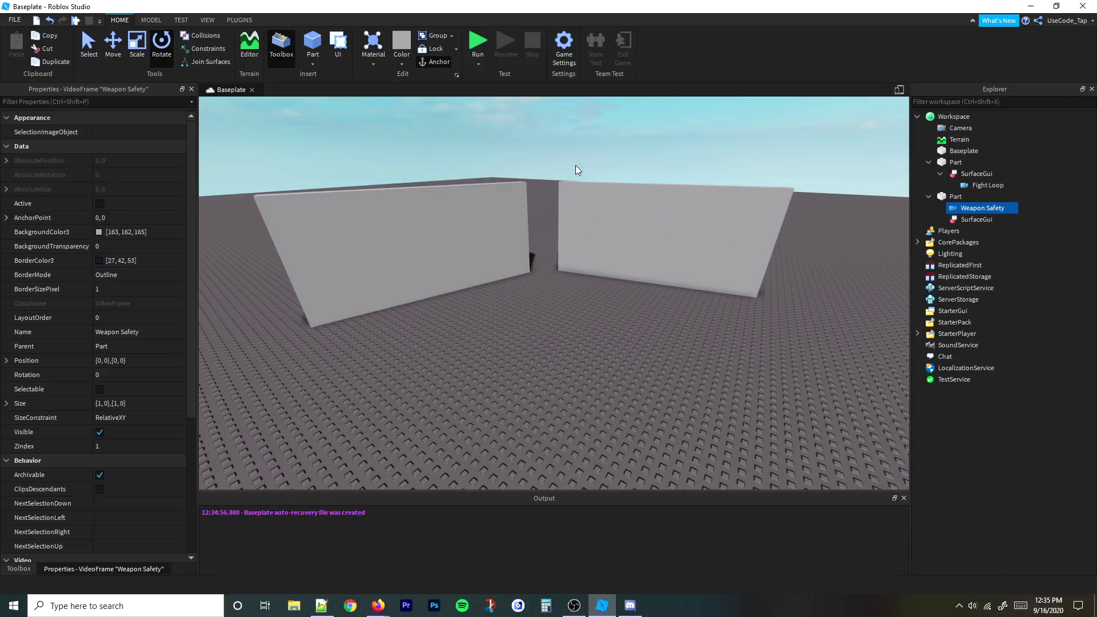
drag(983, 208, 977, 220)
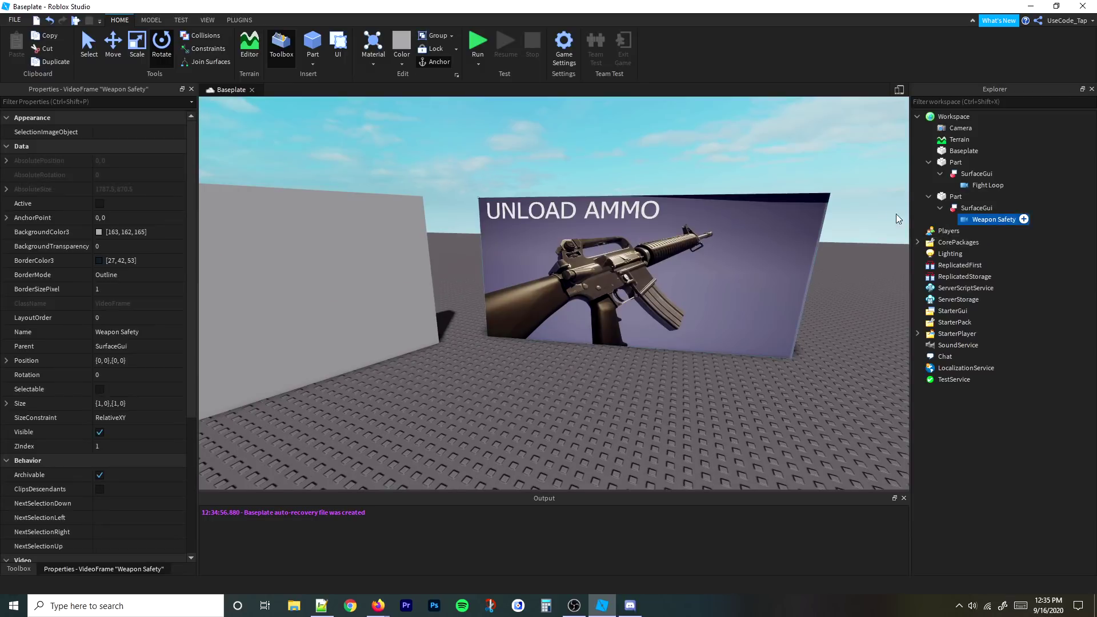
scroll(119, 426, down, 5)
click(115, 391)
click(116, 405)
Step: Run the place to test the Fight Loop and Weapon Safety videos on both wall parts, and stop the test
click(467, 43)
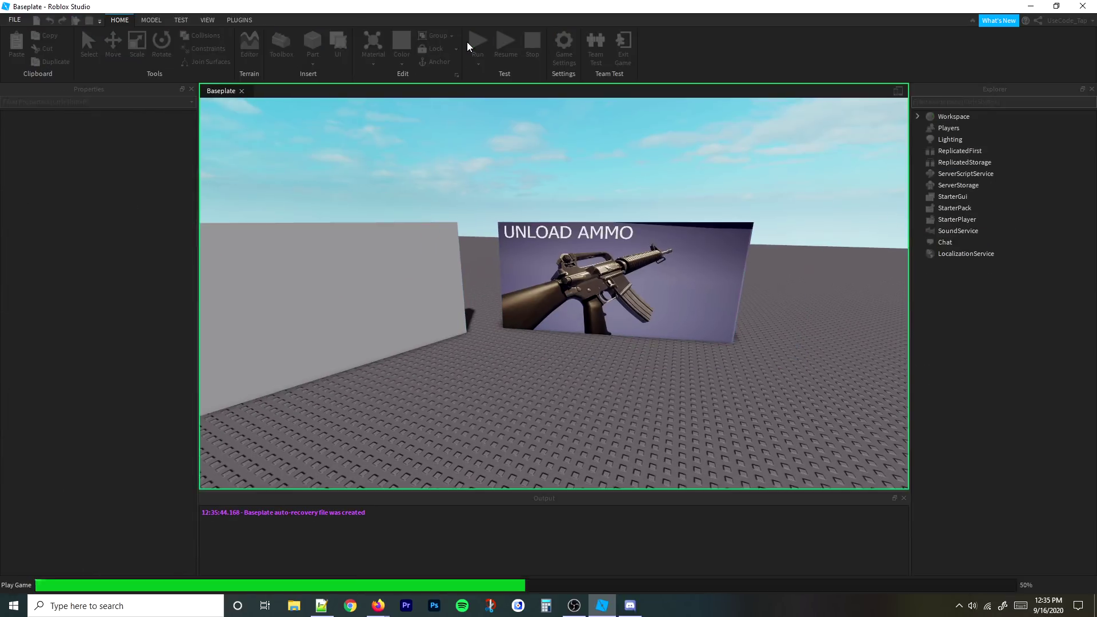
right_drag(692, 184, 700, 188)
scroll(691, 183, down, 4)
scroll(698, 188, up, 6)
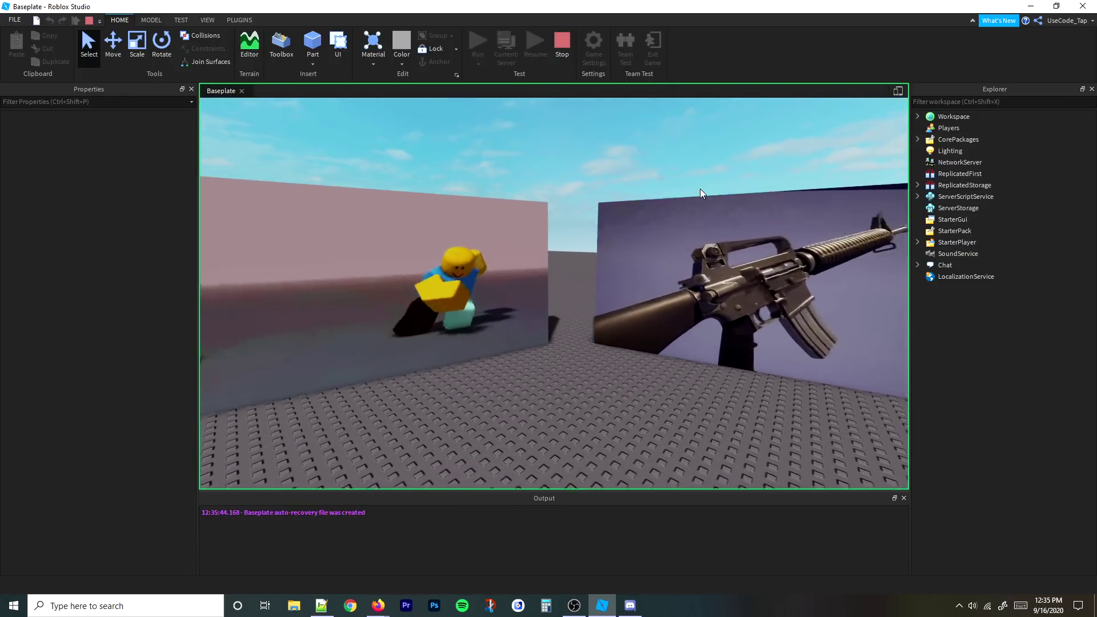
key(s)
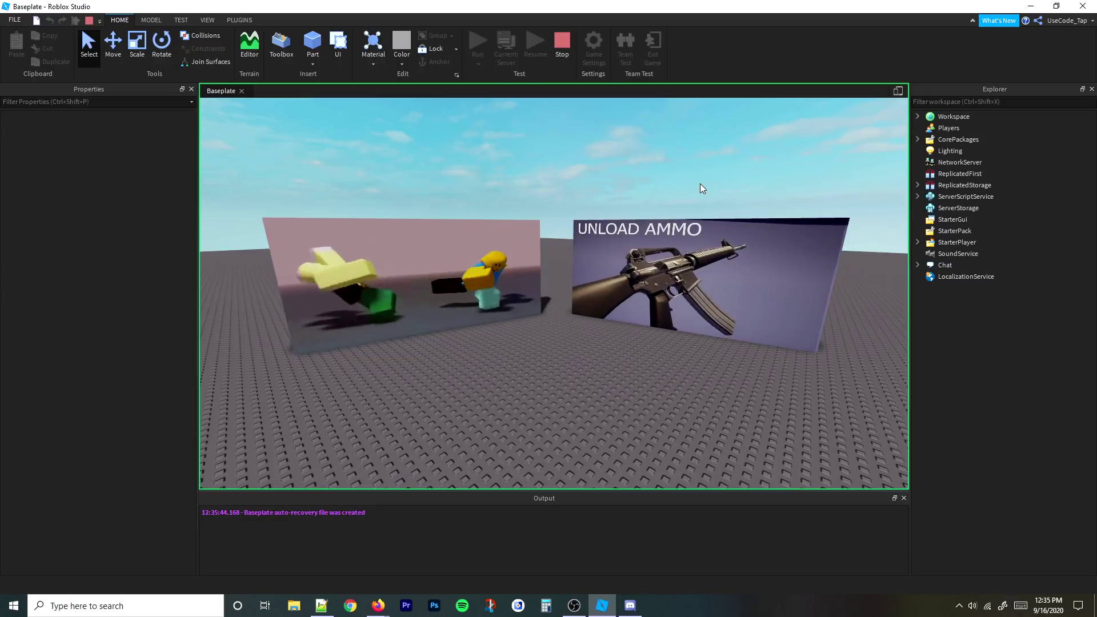
click(564, 49)
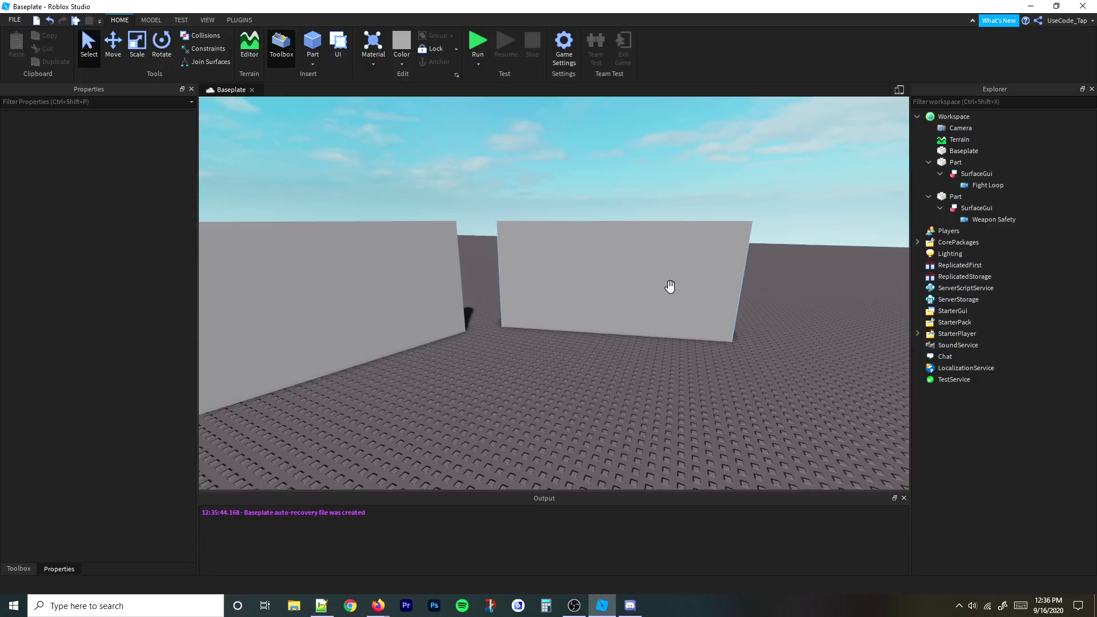
right_drag(671, 286, 670, 286)
key(w)
key(s)
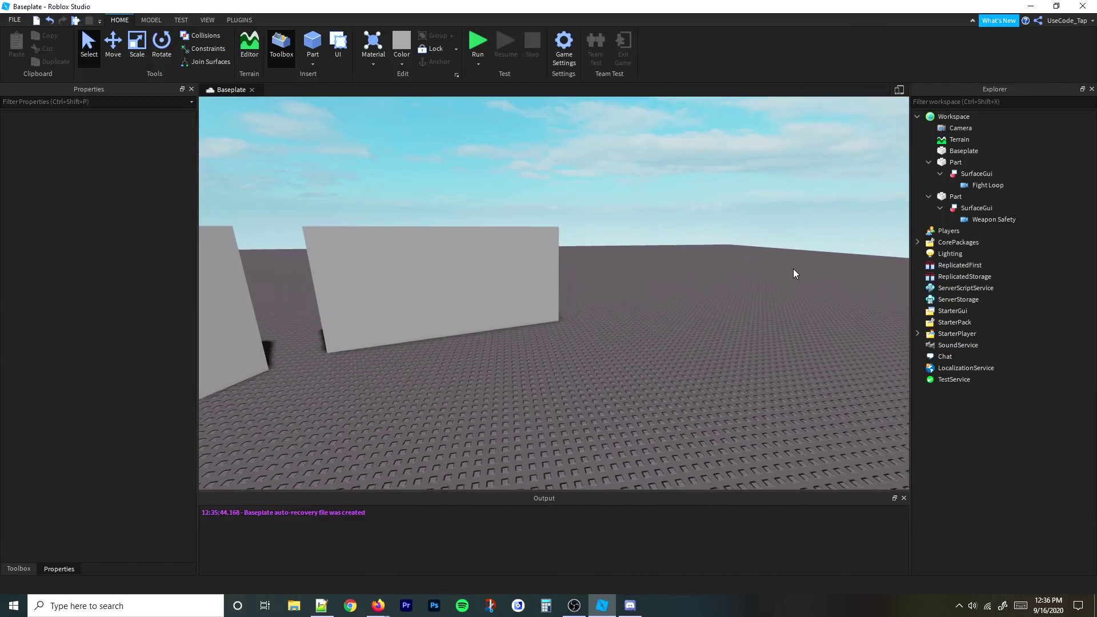
scroll(793, 274, down, 1)
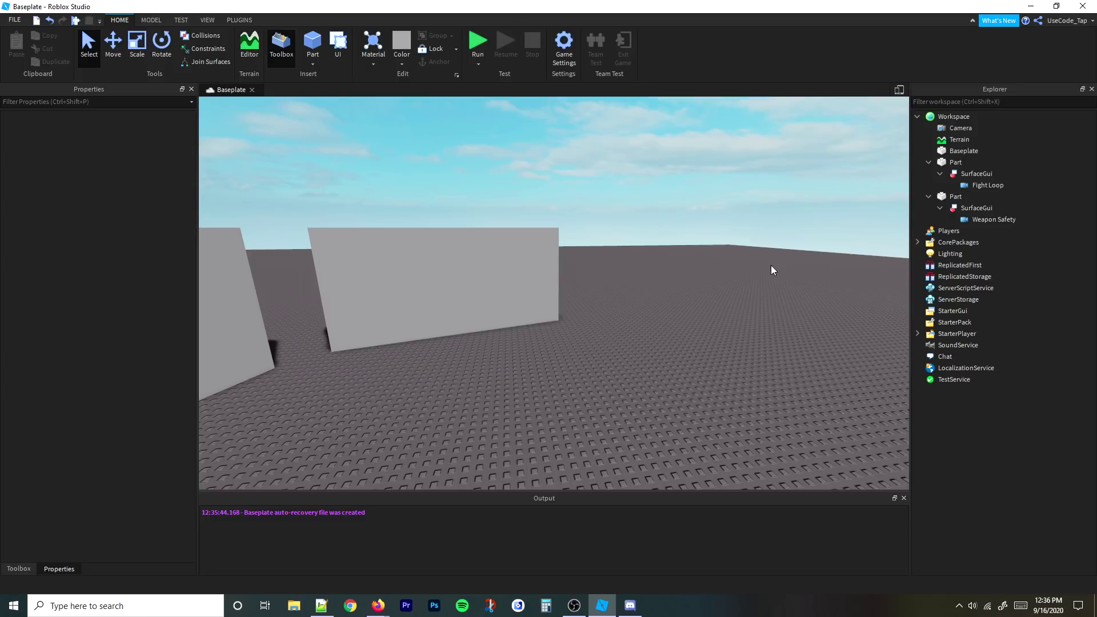
right_drag(771, 265, 746, 387)
key(s)
key(w)
key(w)
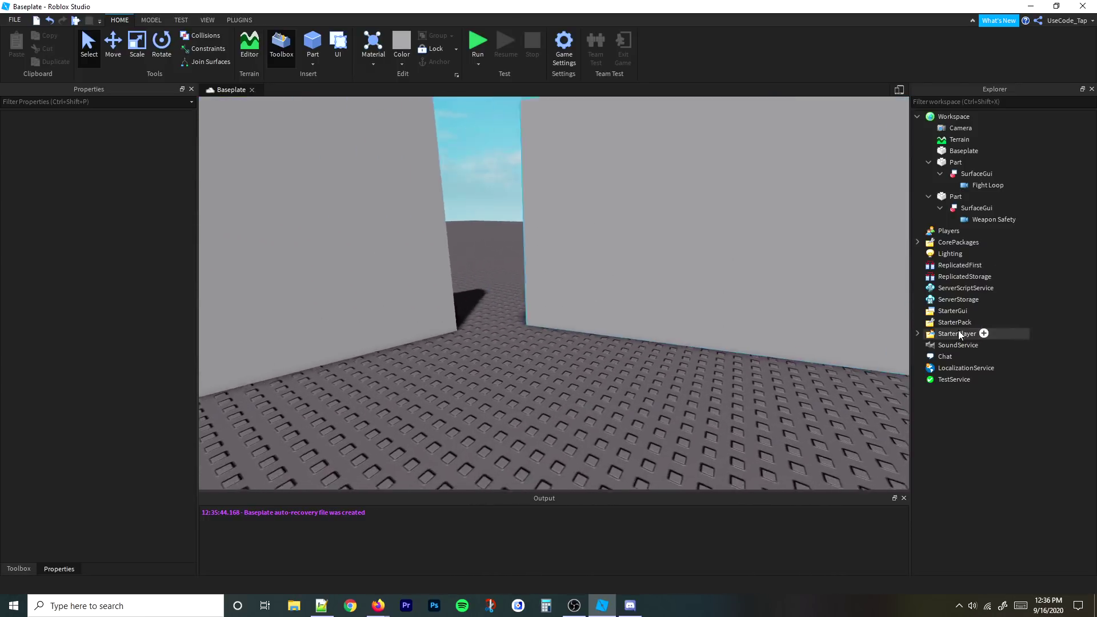
key(s)
right_drag(716, 271, 716, 271)
Step: Insert a ScreenGui into StarterGui and move the Weapon Safety video into it
click(976, 310)
text(screen)
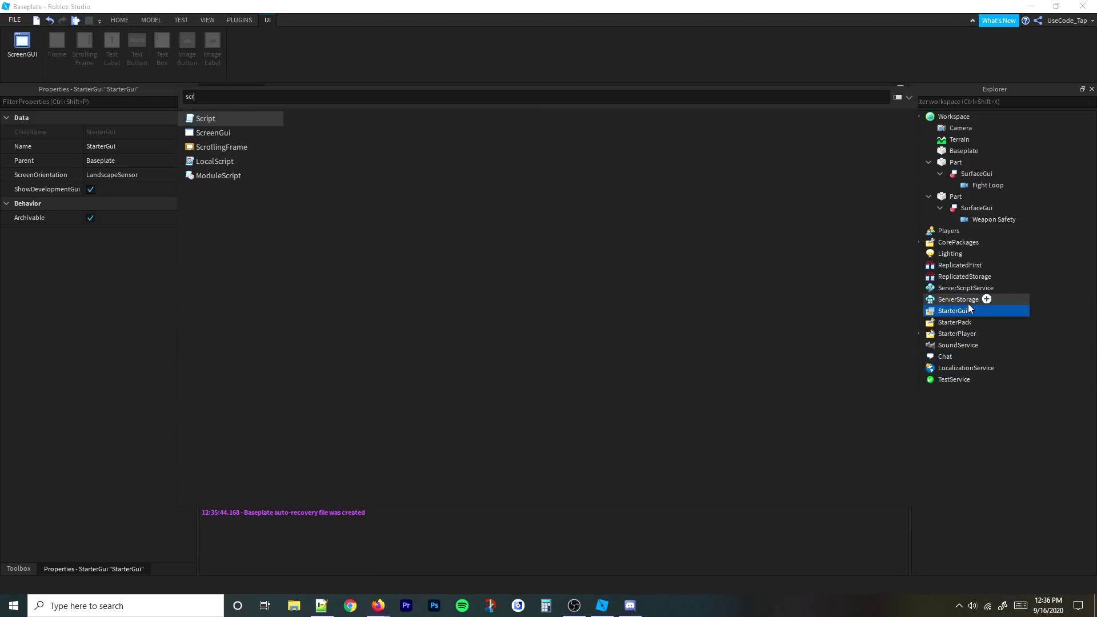
key(Return)
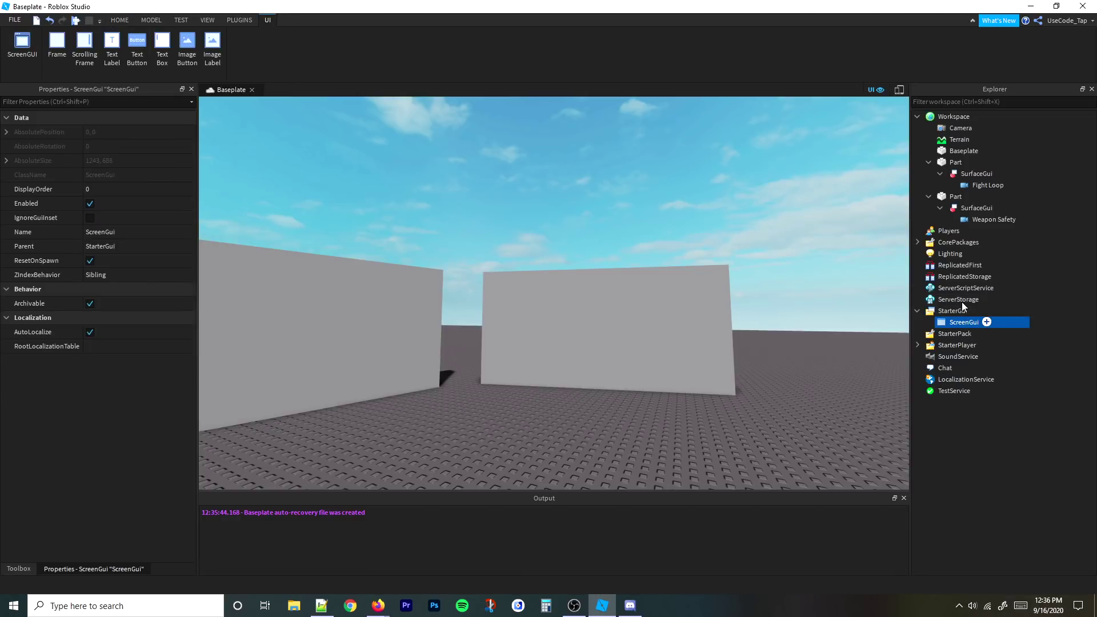
click(992, 220)
drag(985, 224, 966, 322)
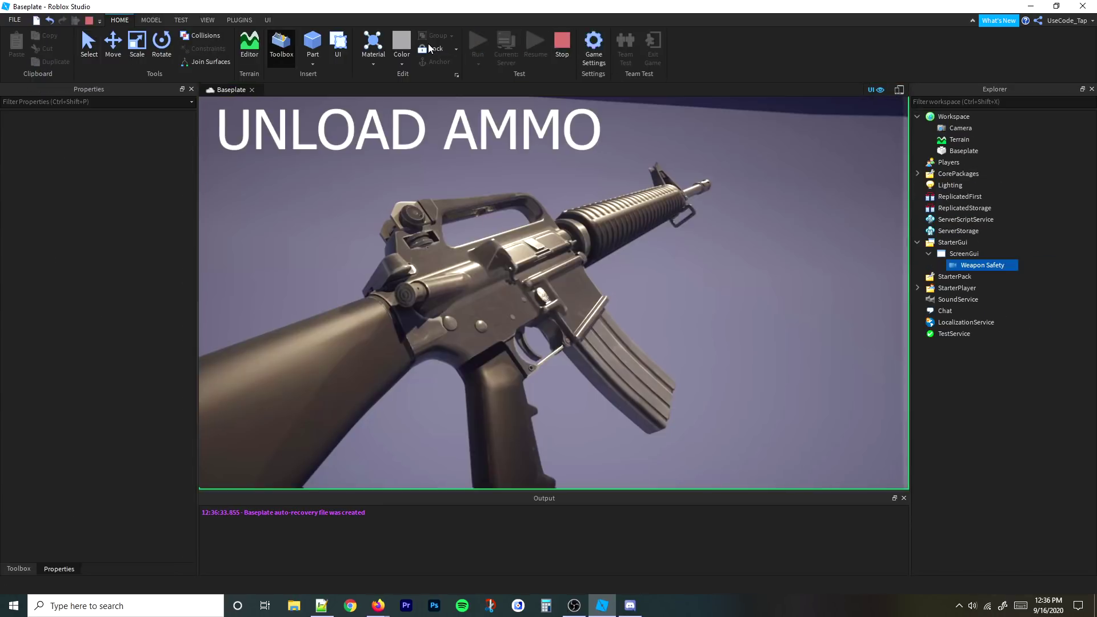
Step: Play the place with Play Here to test the Weapon Safety video as a full-screen GUI, and stop the test
click(478, 63)
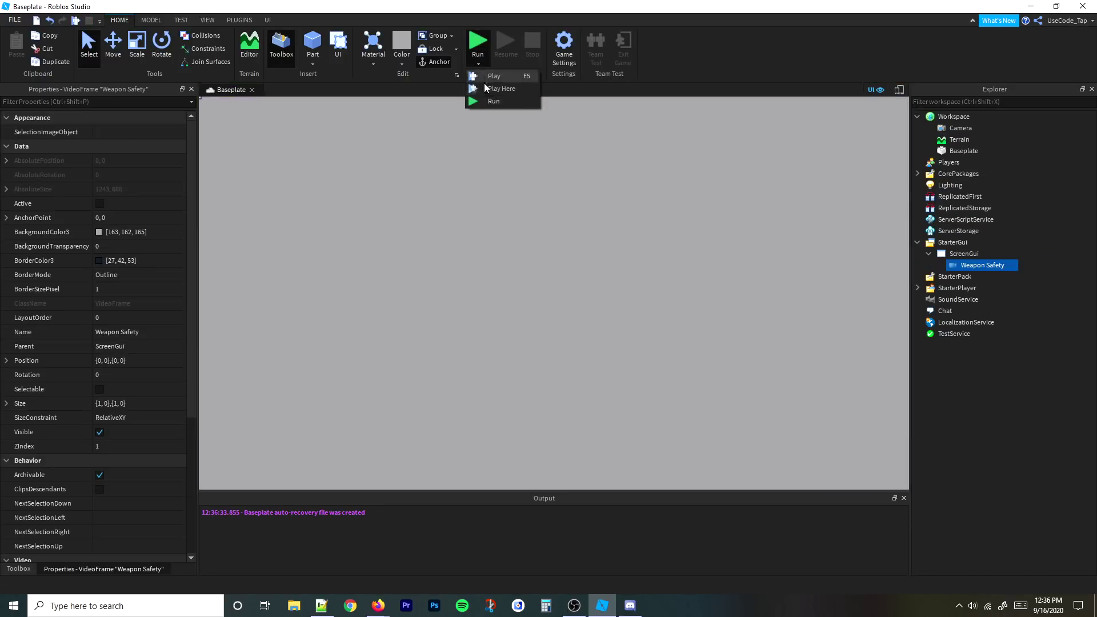
click(487, 88)
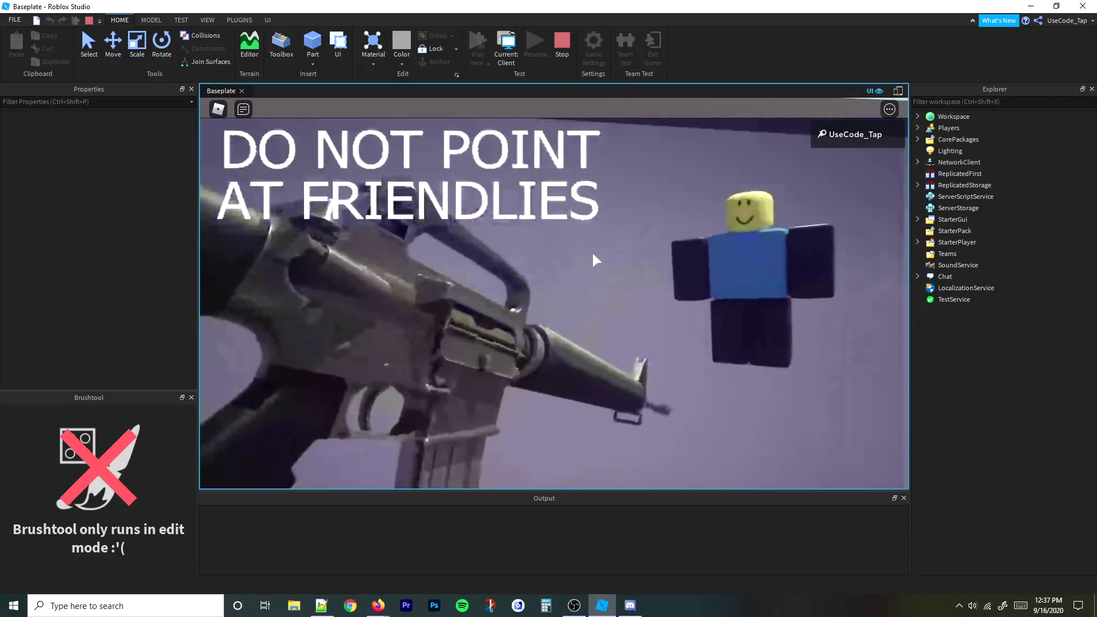
click(563, 43)
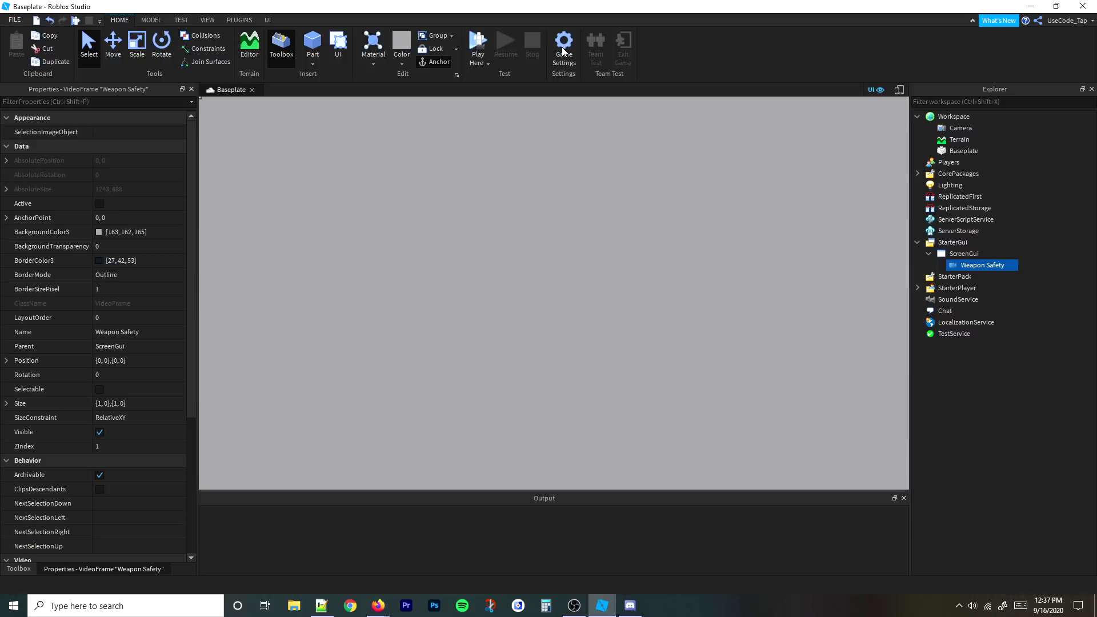
Step: Delete the Weapon Safety video from the ScreenGui
click(971, 255)
click(966, 266)
key(Delete)
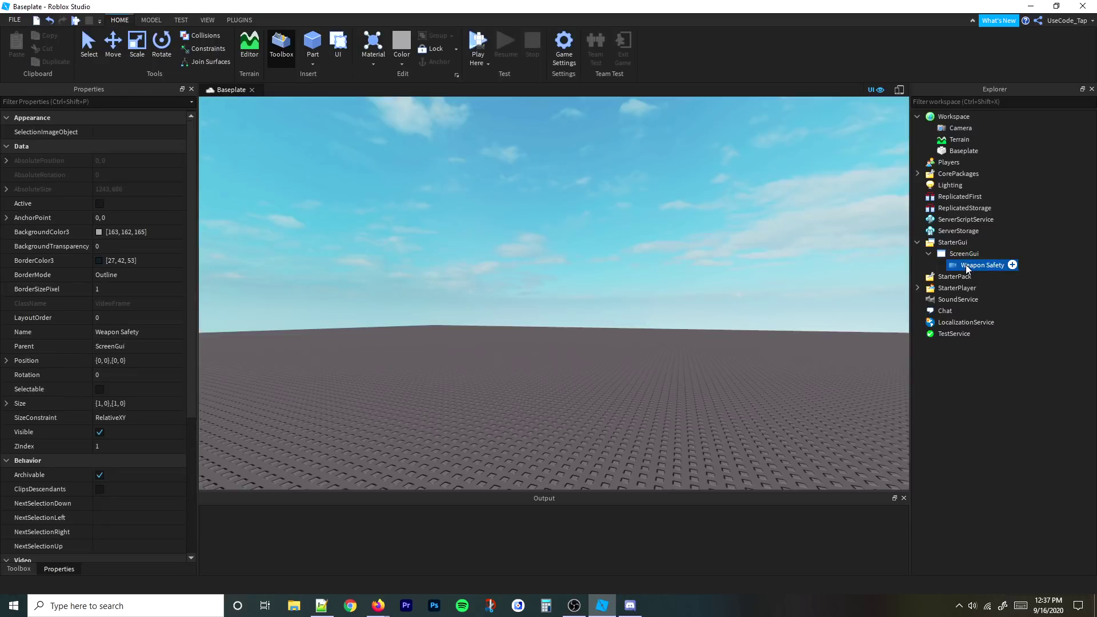
right_drag(695, 243, 695, 243)
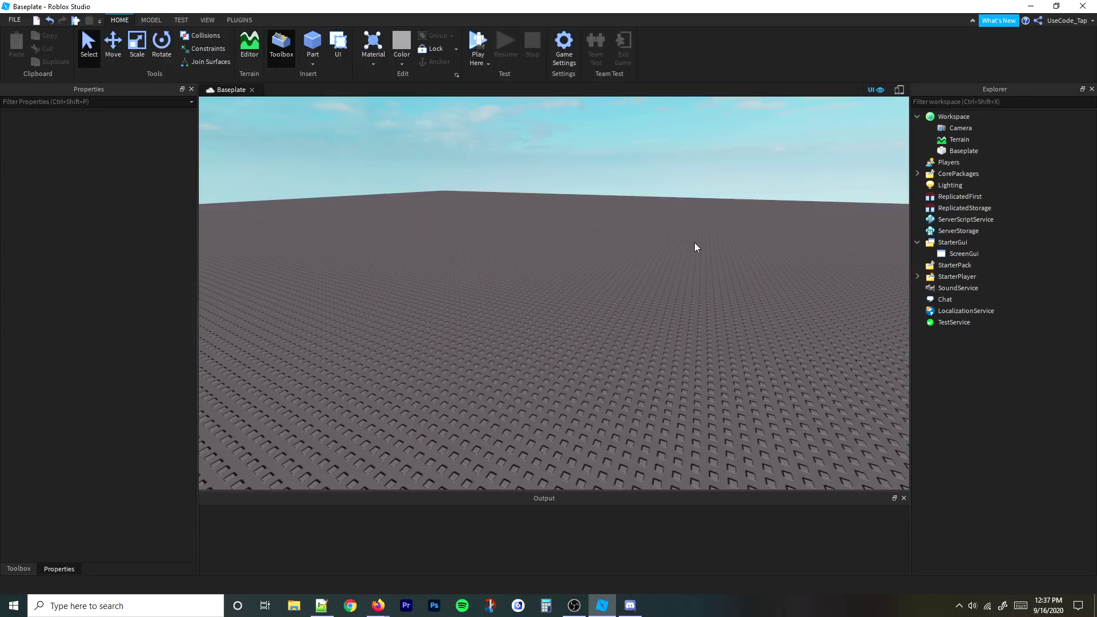
Step: Switch to Firefox and look through the free videos in the Roblox library
key(alt+Tab)
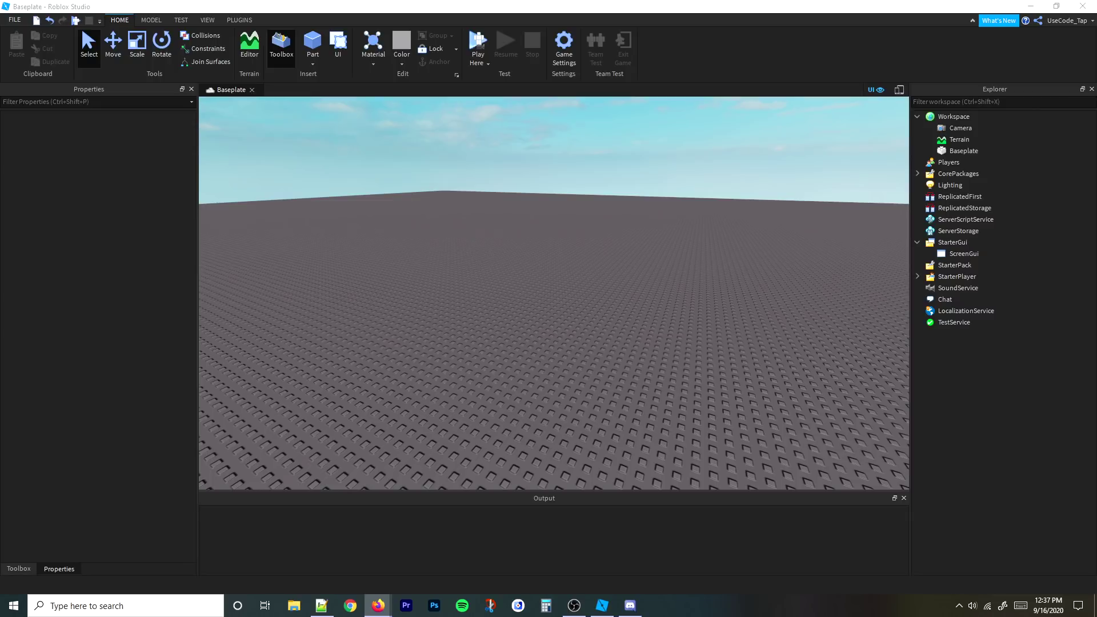
drag(1096, 34, 734, 1)
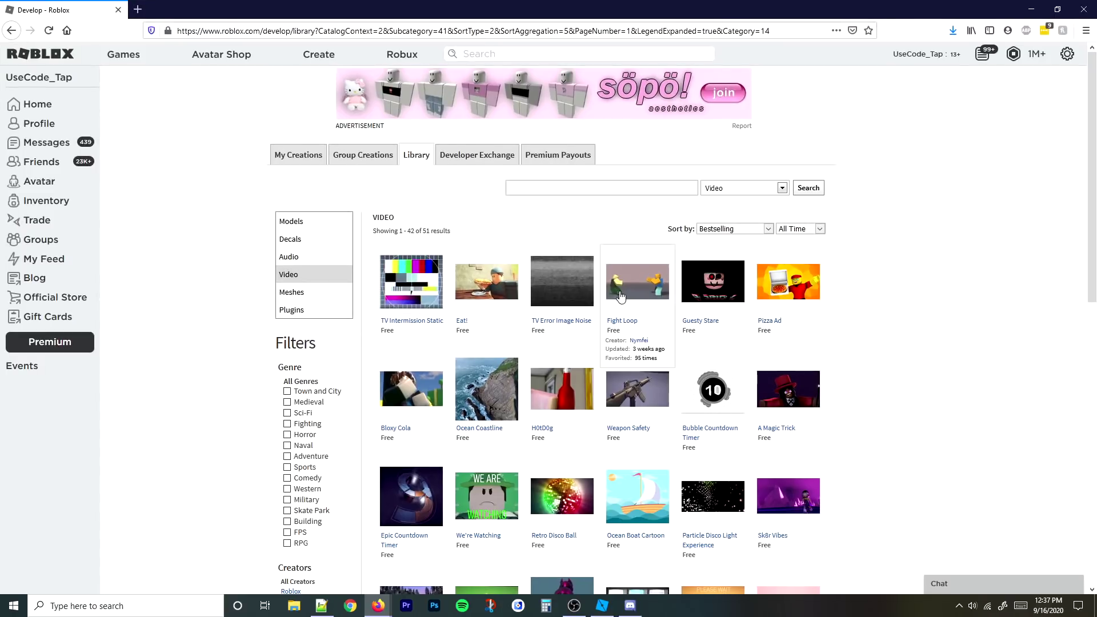
scroll(640, 299, down, 5)
scroll(709, 292, up, 5)
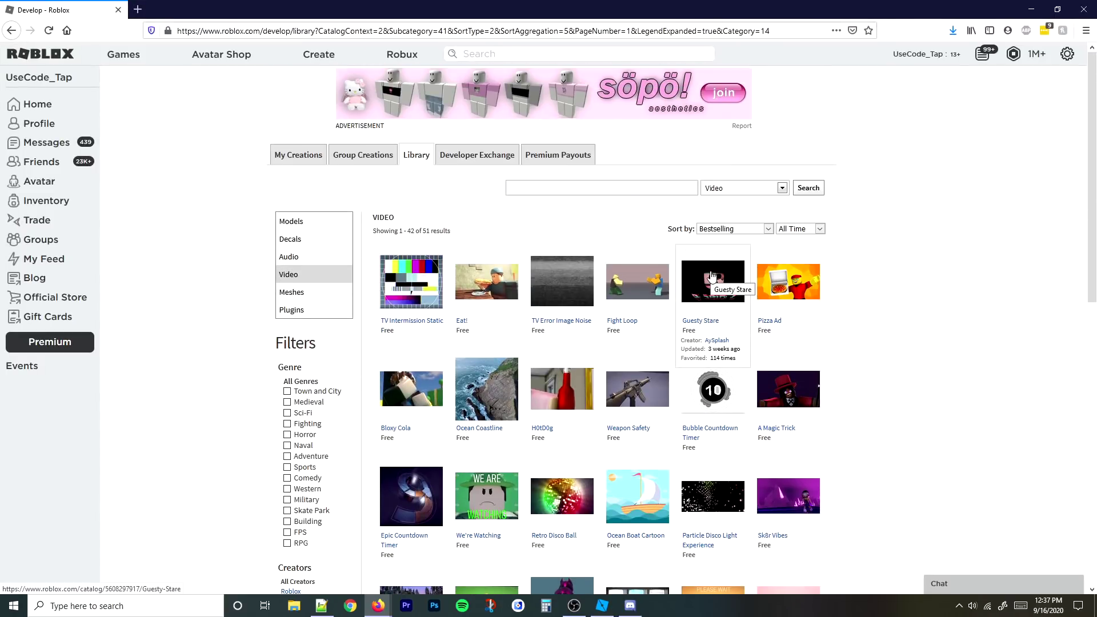